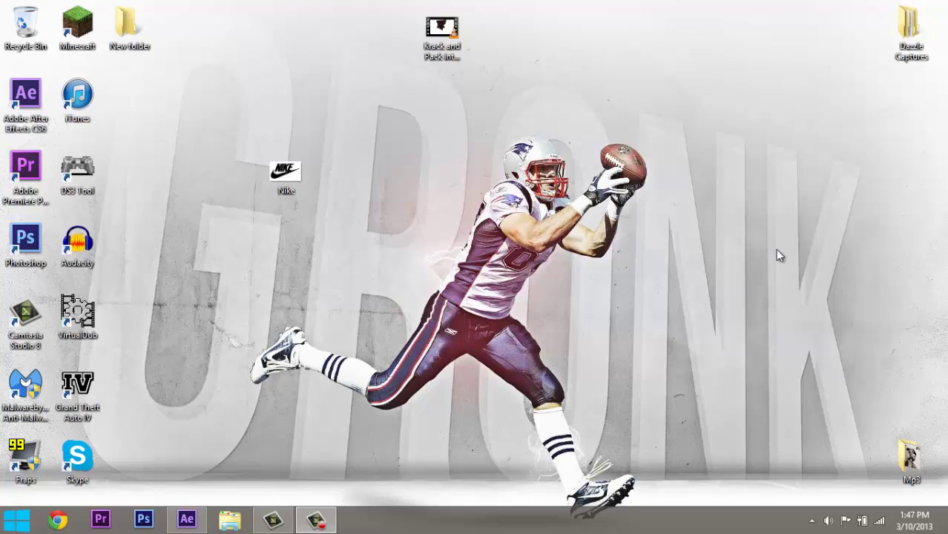
- Move the Nike image icon higher on the desktop, then briefly restore and minimize After Effects
drag(292, 185, 279, 83)
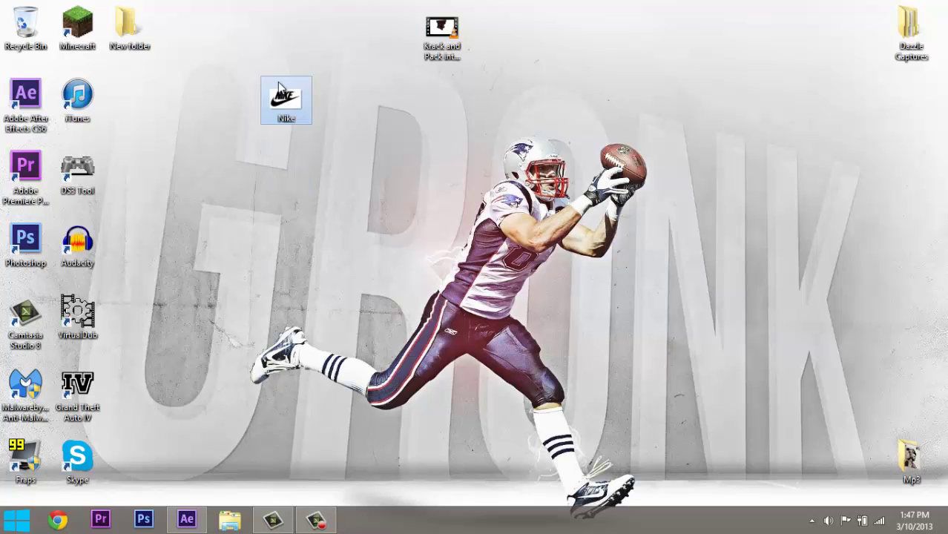
click(187, 521)
click(187, 520)
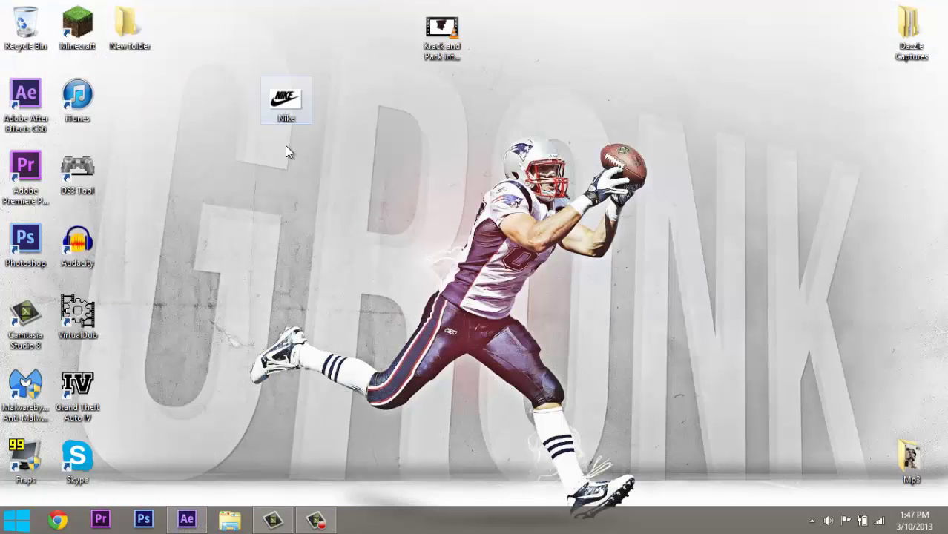
- Import Nike.jpg, create a default composition, and add Nike.jpg as a layer in Comp 1
drag(286, 103, 81, 213)
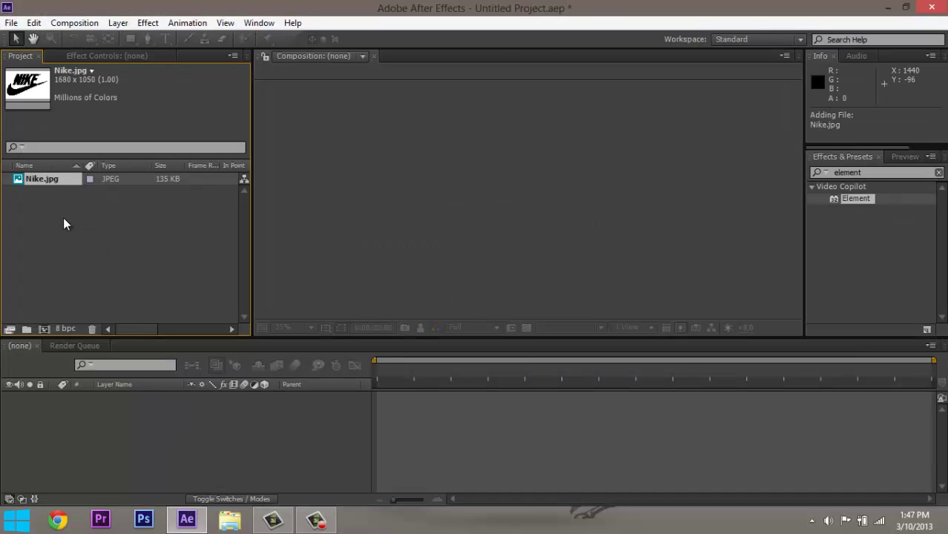
right_click(63, 218)
click(31, 223)
click(44, 329)
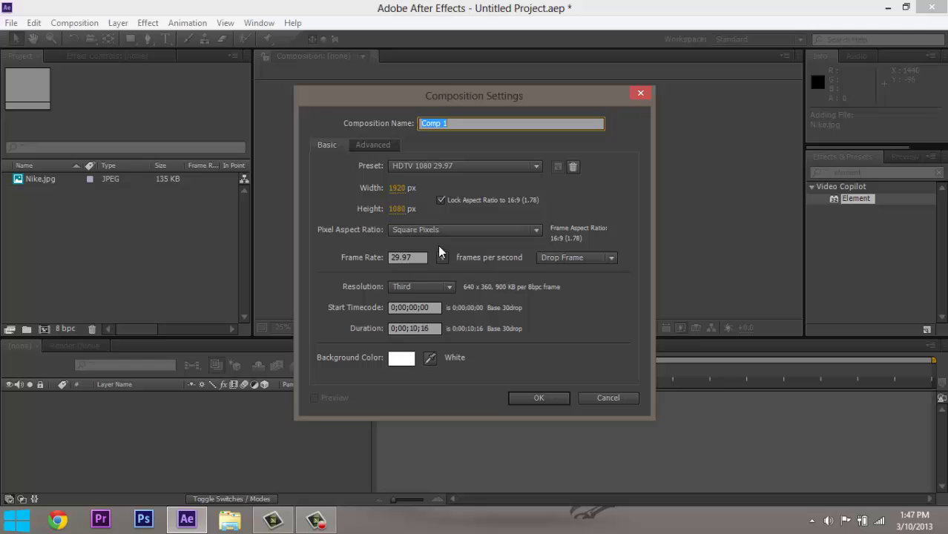
click(521, 400)
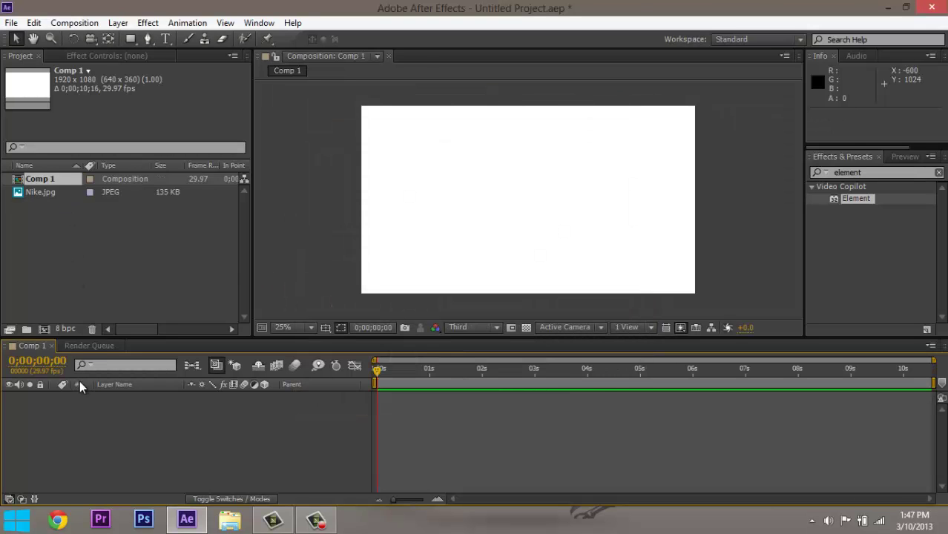
drag(50, 197, 128, 412)
- Add a new black solid layer named 'Element' to the timeline
right_click(255, 382)
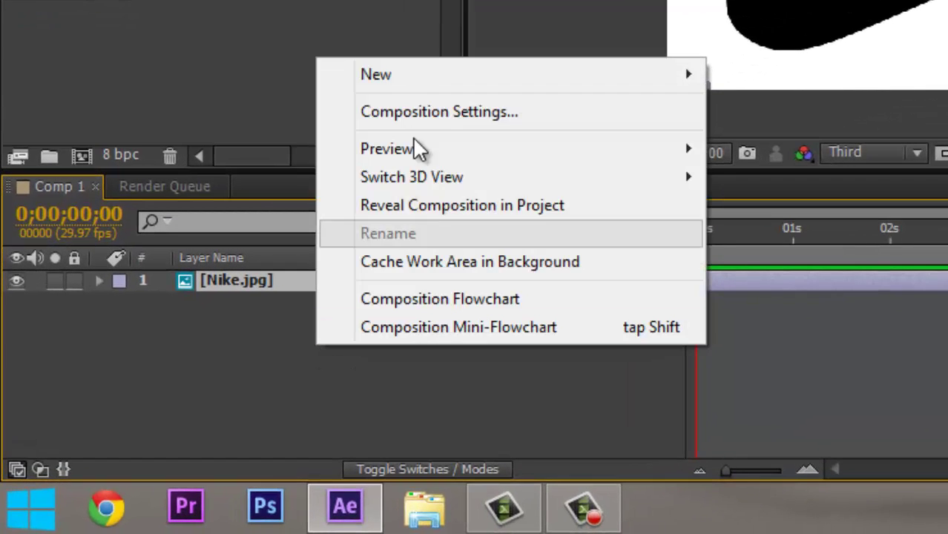
mouse_move(335, 164)
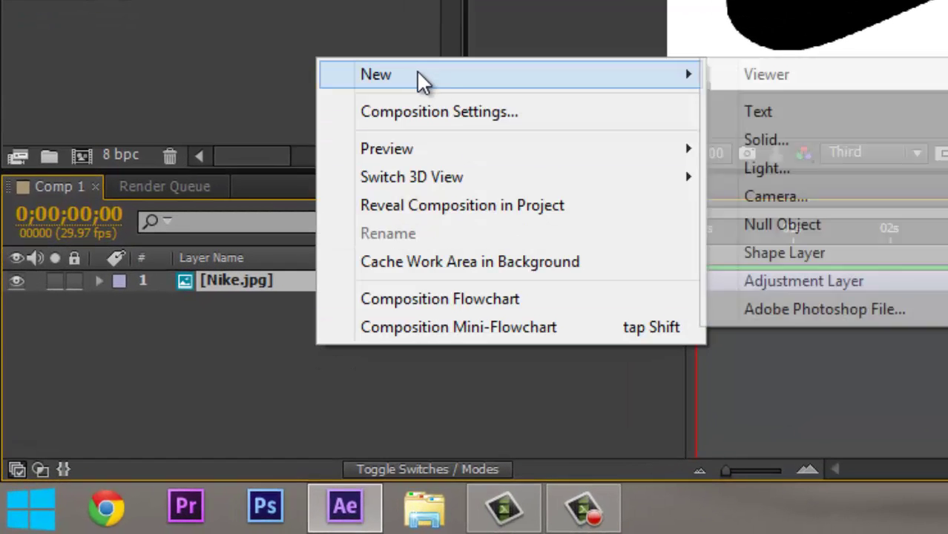
click(767, 139)
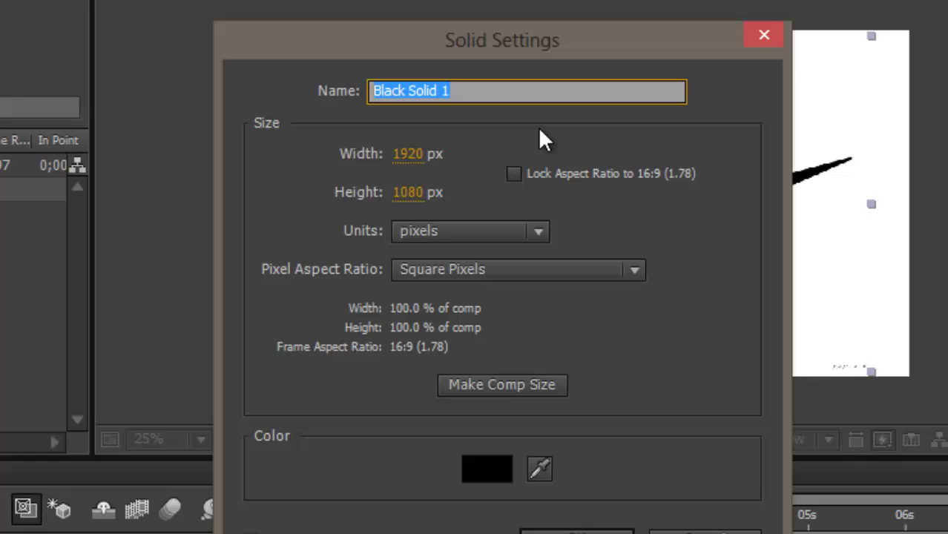
text(Elemet)
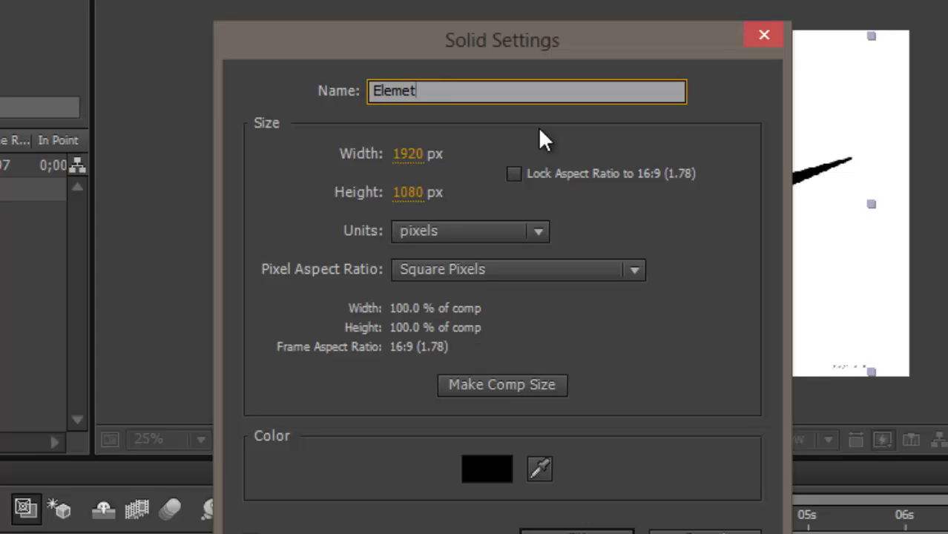
key(BackSpace)
text(nt)
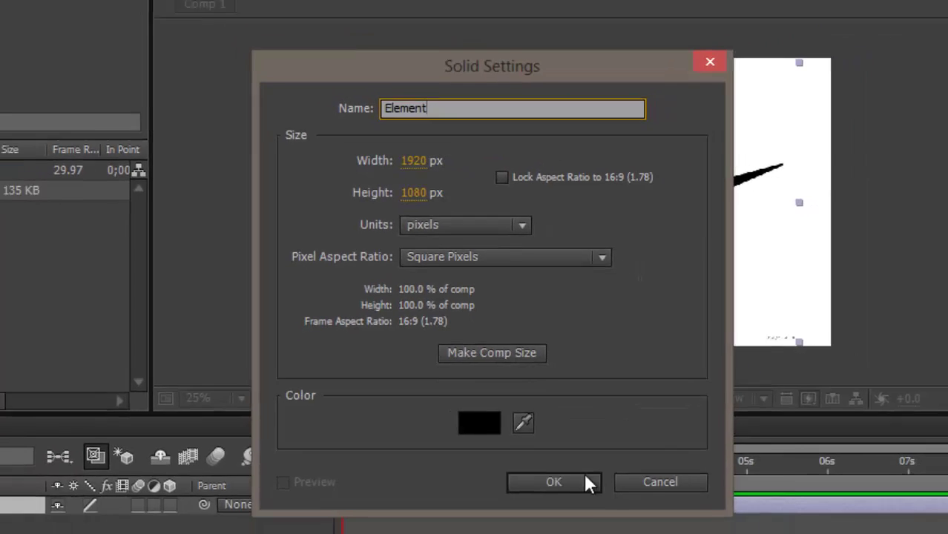
click(586, 478)
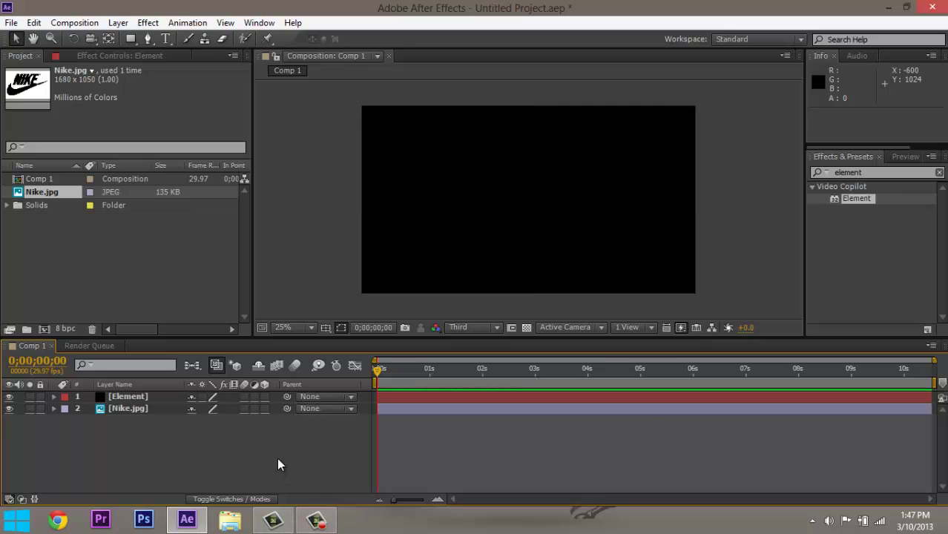
- Move Nike.jpg above Element and auto-trace it using the Luminance channel
drag(116, 413, 127, 393)
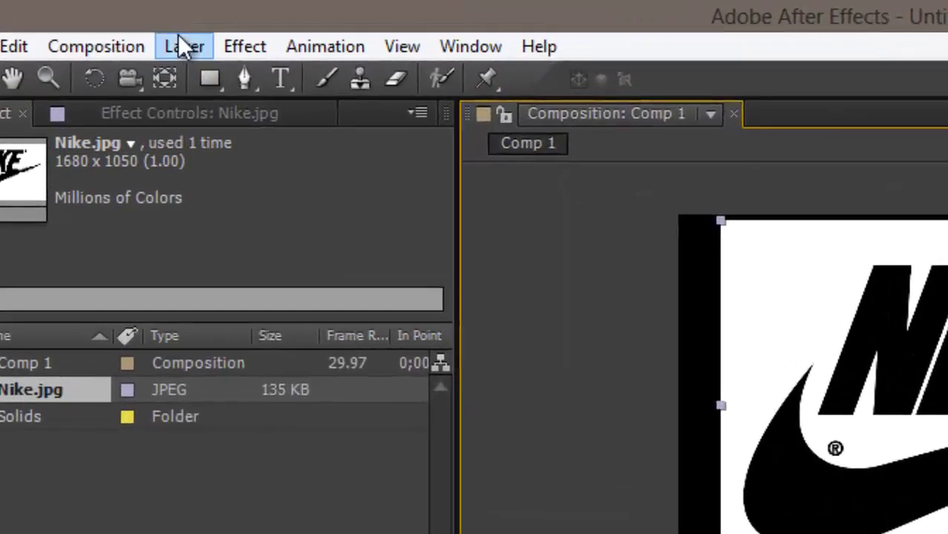
click(184, 46)
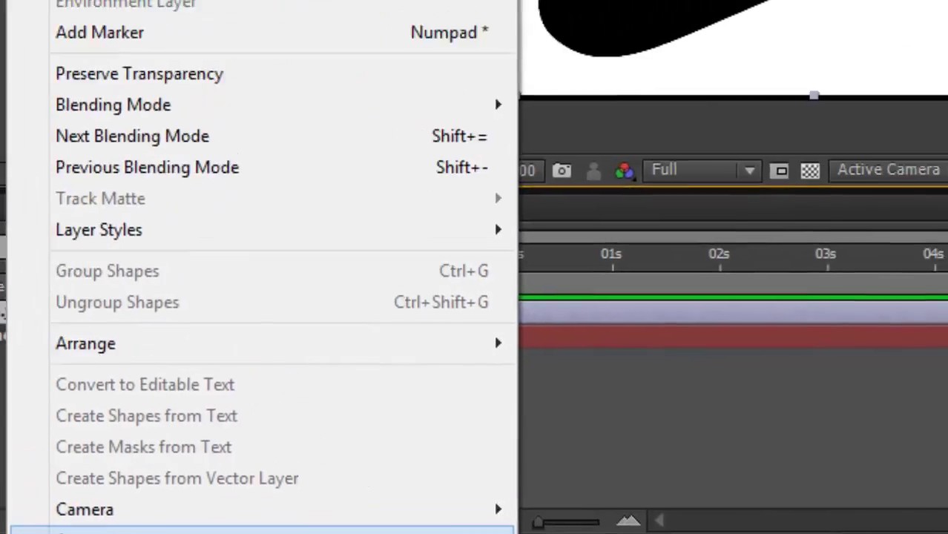
click(364, 487)
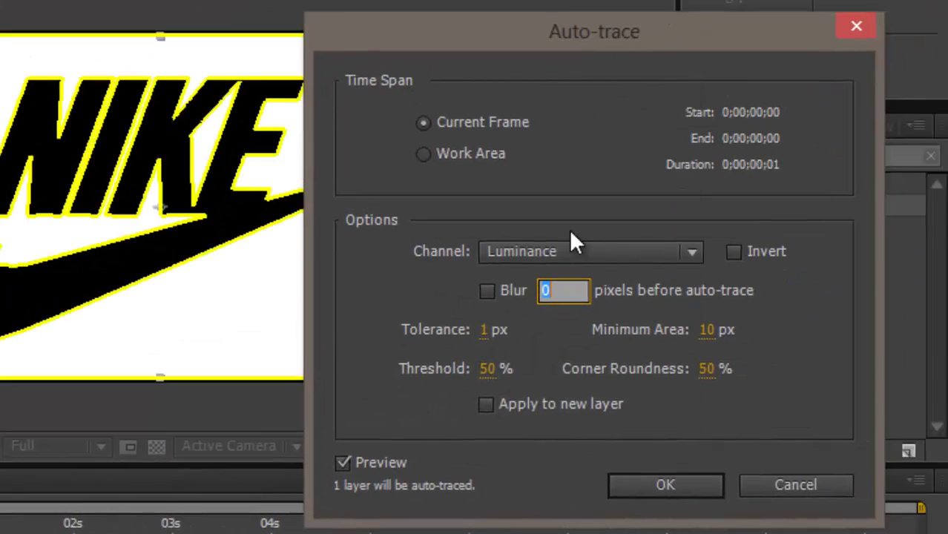
click(550, 245)
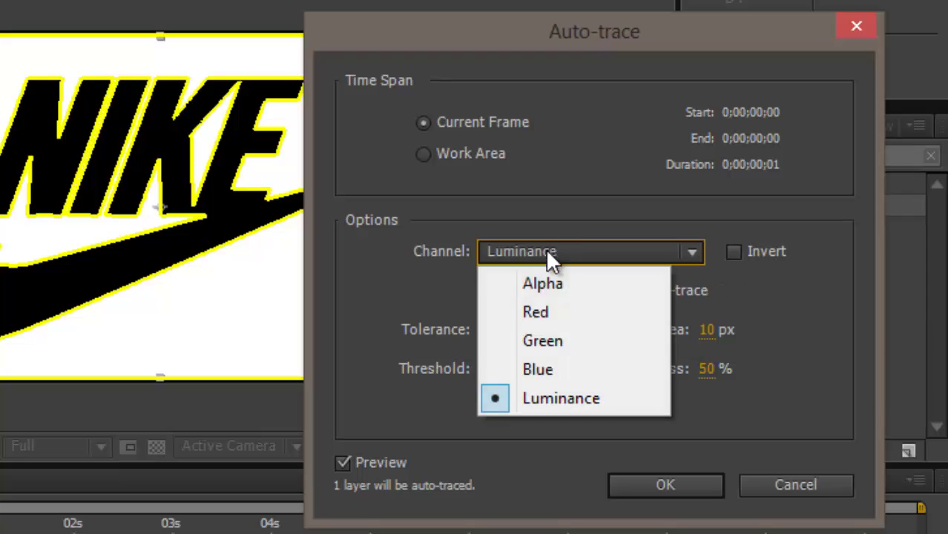
click(568, 285)
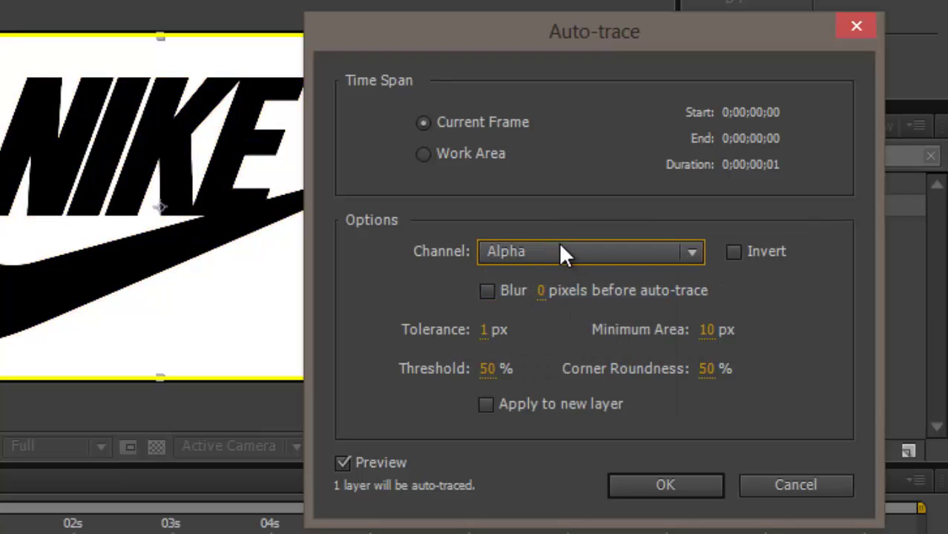
click(561, 244)
click(561, 389)
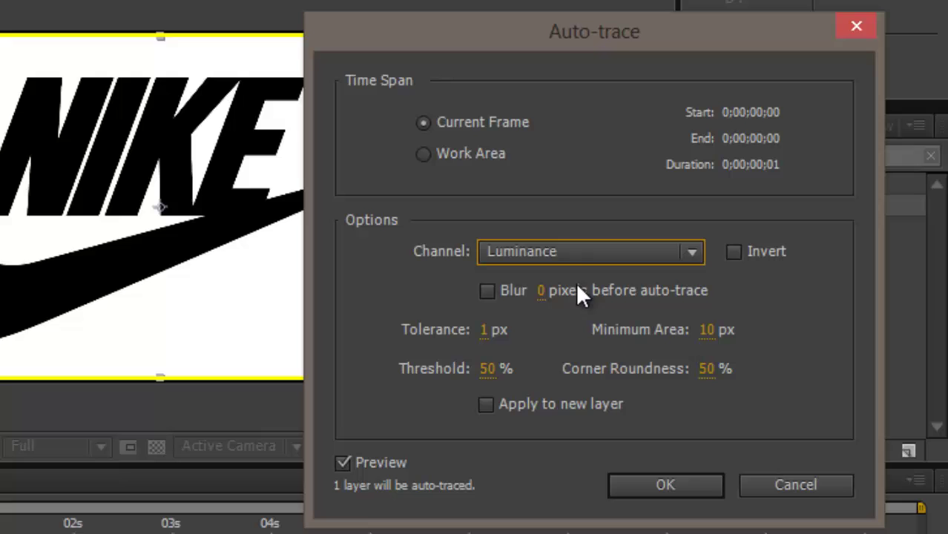
click(653, 486)
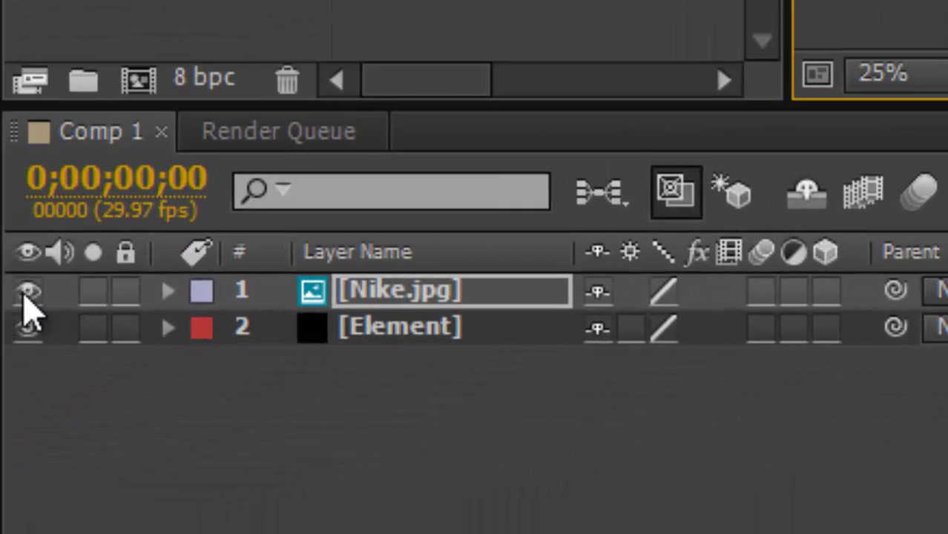
- Hide Nike.jpg and reshape the frame mask by deleting and moving its corner points
click(29, 292)
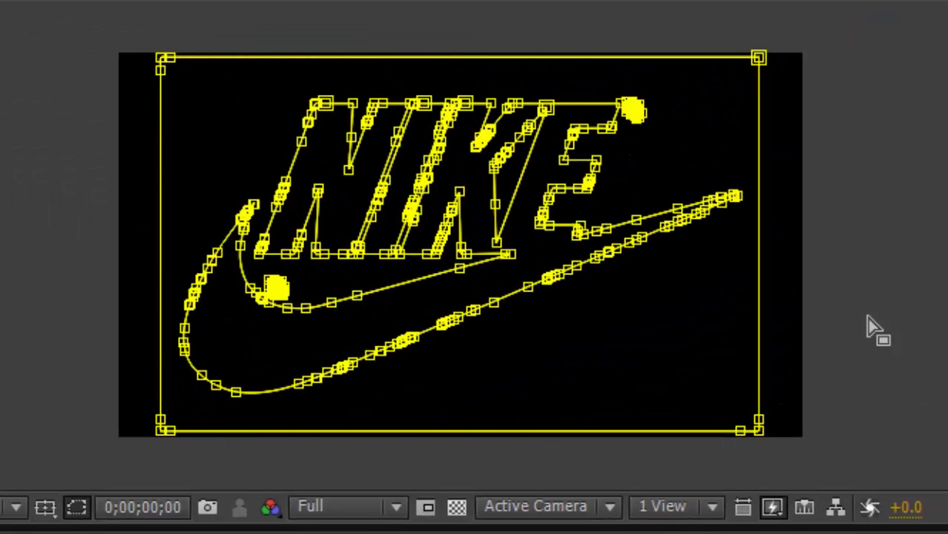
key(ctrl+a)
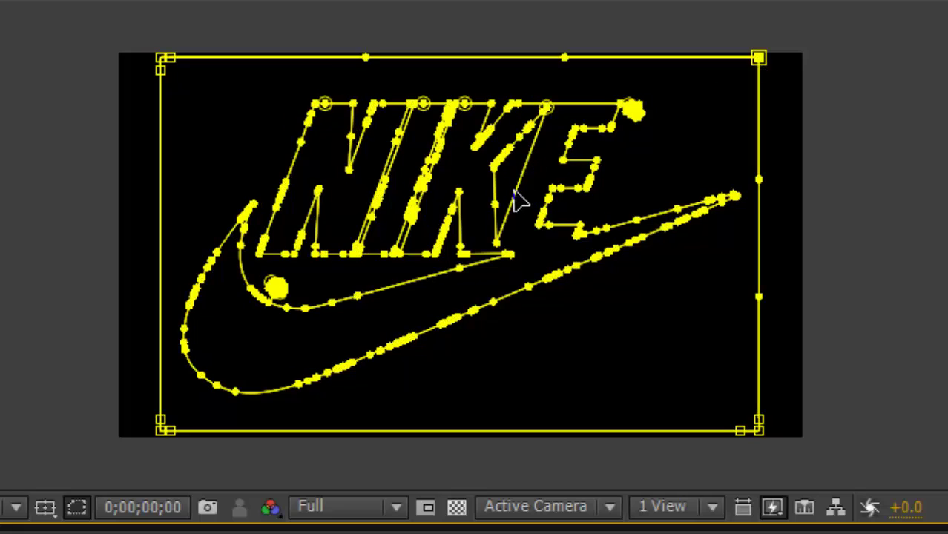
key(Delete)
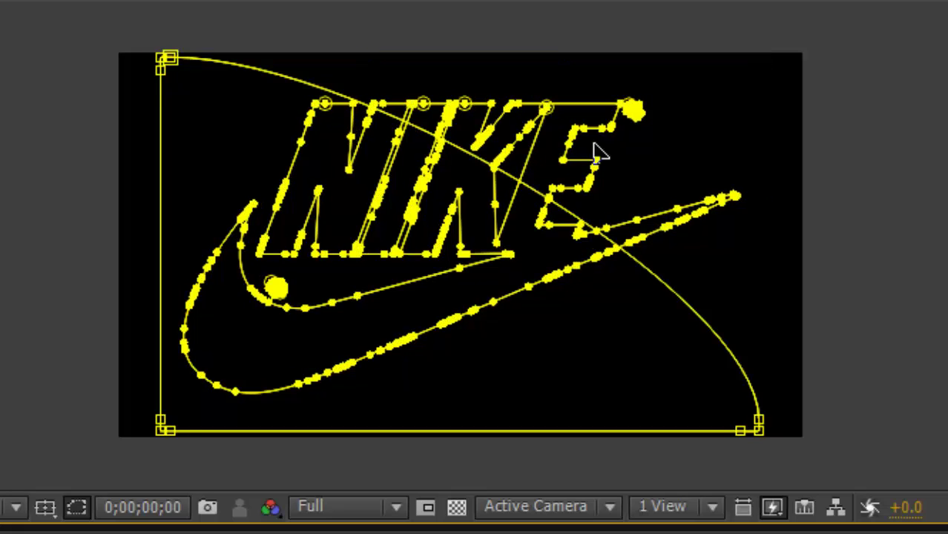
click(169, 59)
ctrl+alt+click(164, 59)
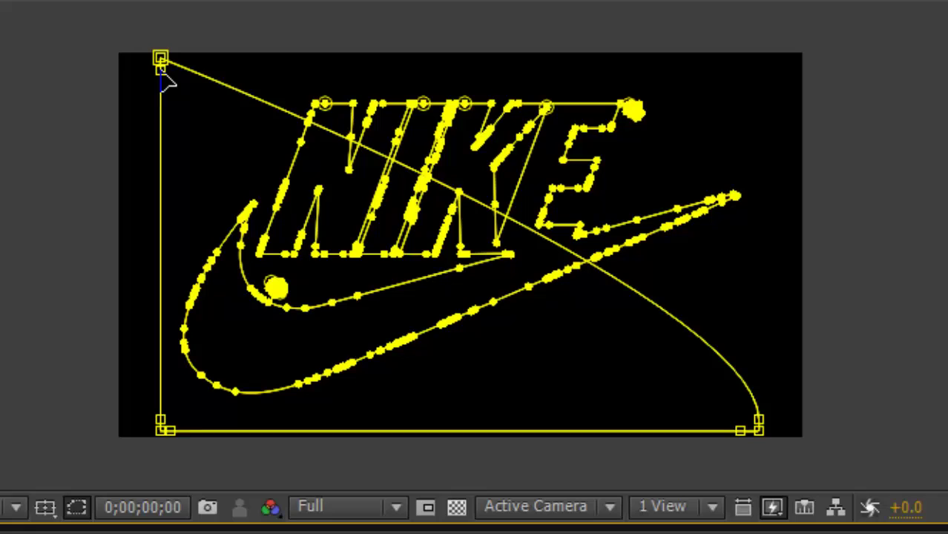
drag(163, 61, 762, 424)
click(636, 364)
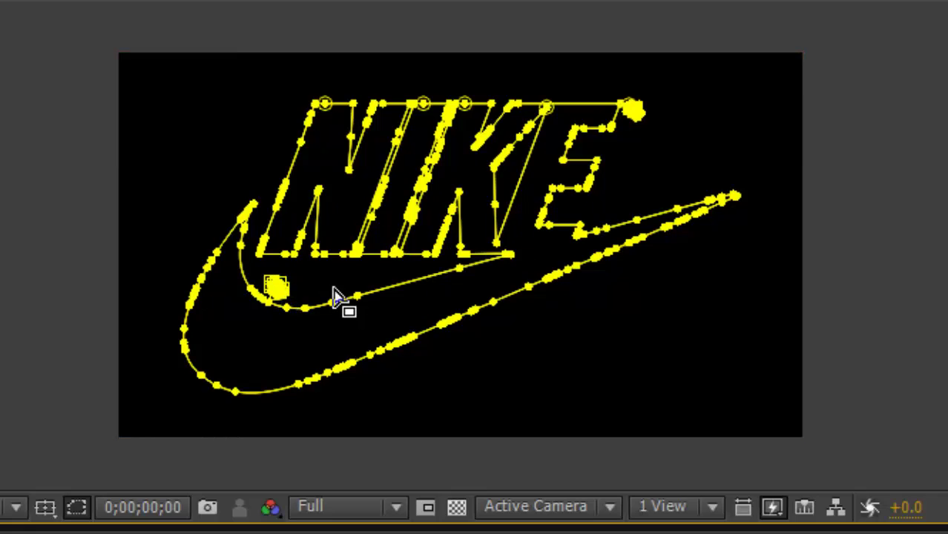
- Delete the selected traced masks, then undo to restore the NIKE outlines
double_click(276, 290)
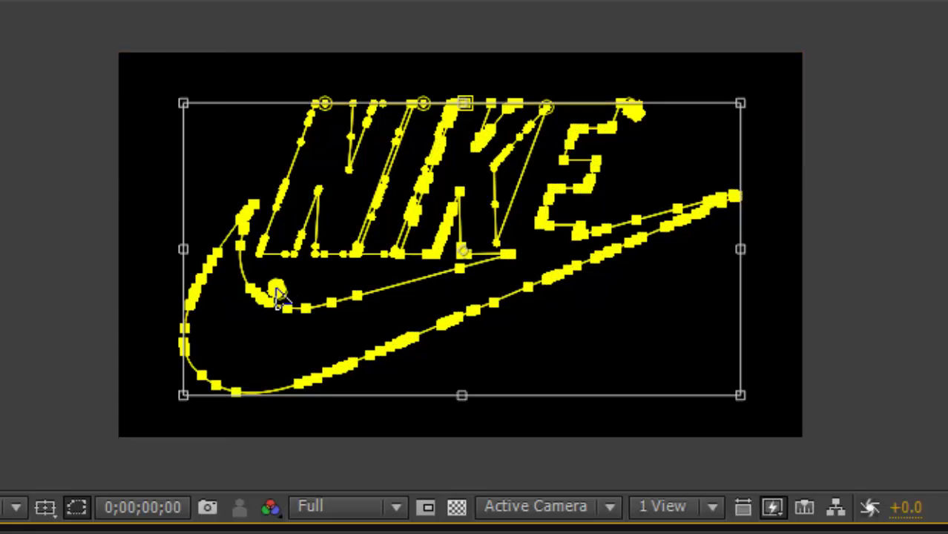
key(Delete)
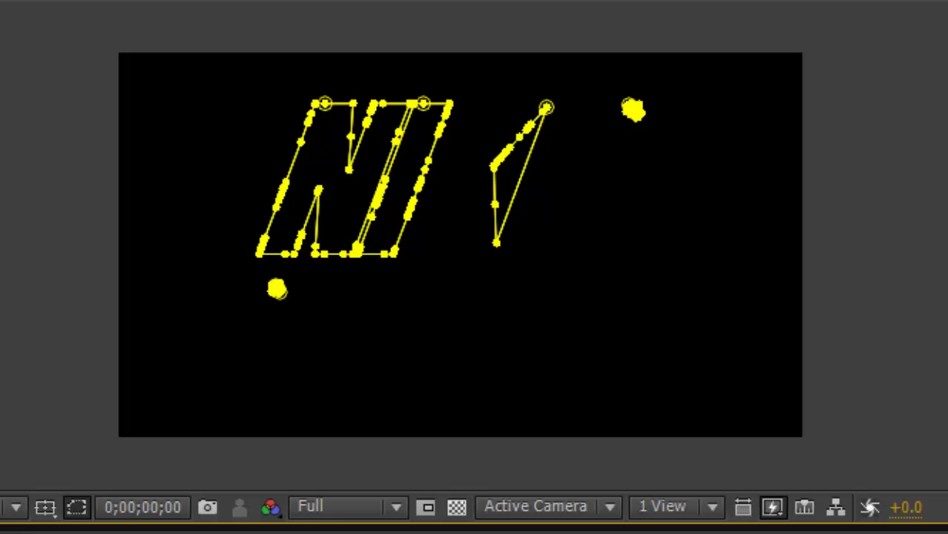
key(ctrl+z)
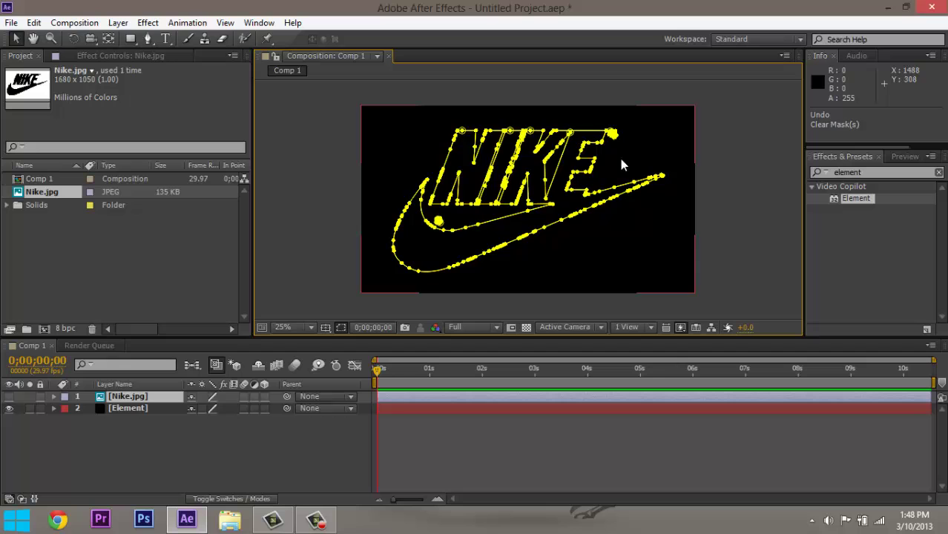
- Undo the accidental move of the Element solid, then reselect the Nike.jpg and Element layers
click(619, 142)
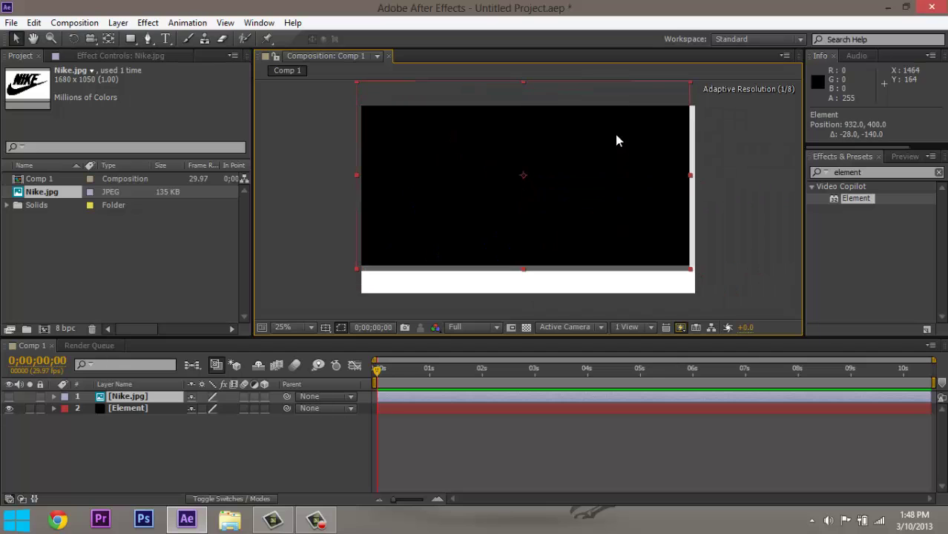
click(33, 22)
click(46, 37)
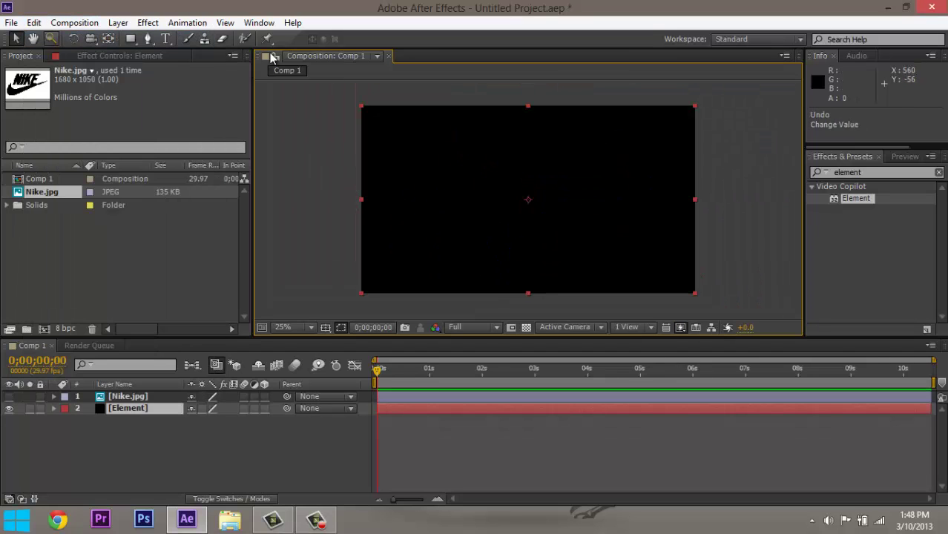
click(129, 398)
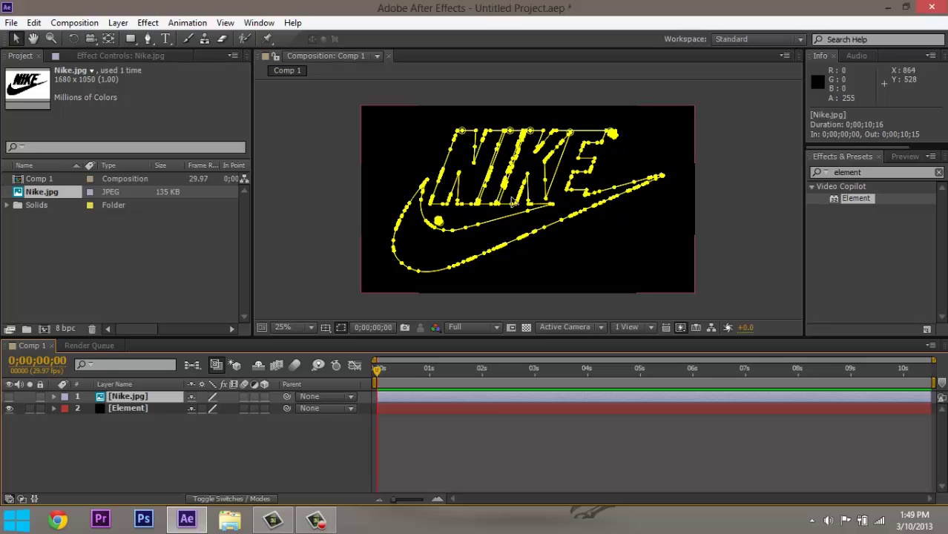
click(137, 410)
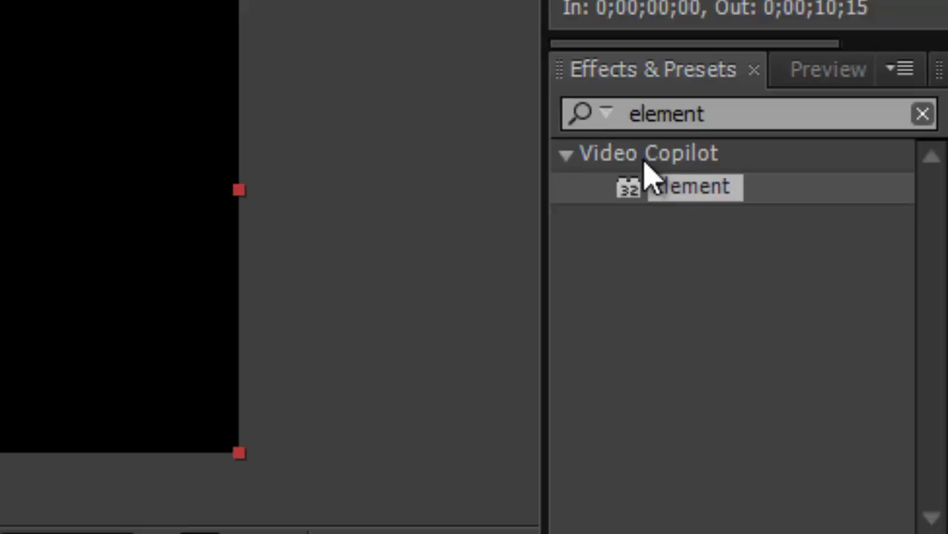
- Apply the Element effect to the solid and set Custom Text and Masks Path Layer 1 to Nike.jpg
drag(690, 192, 571, 226)
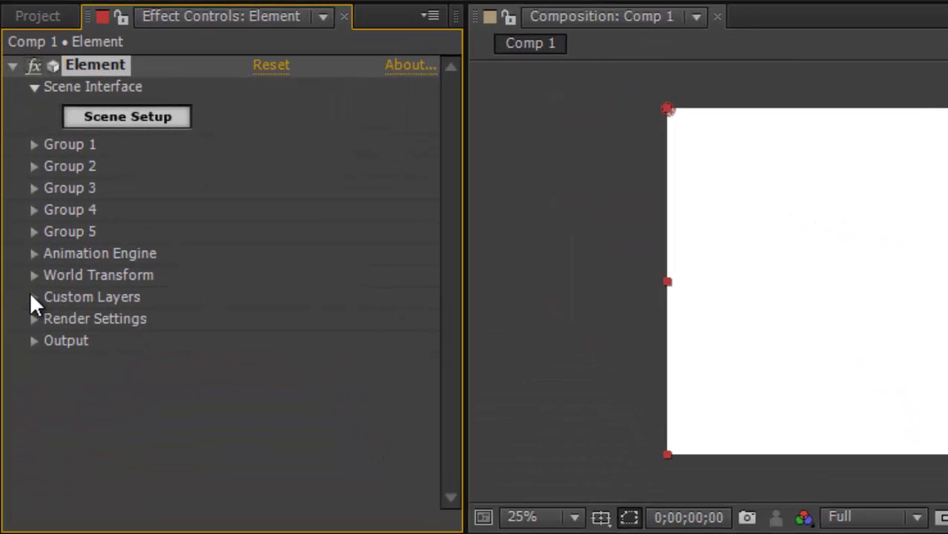
click(31, 295)
click(54, 319)
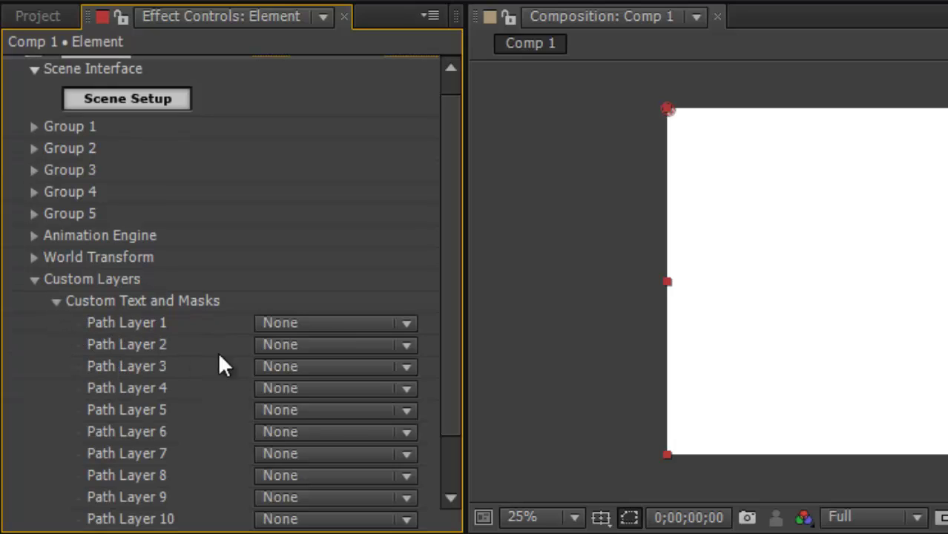
click(325, 326)
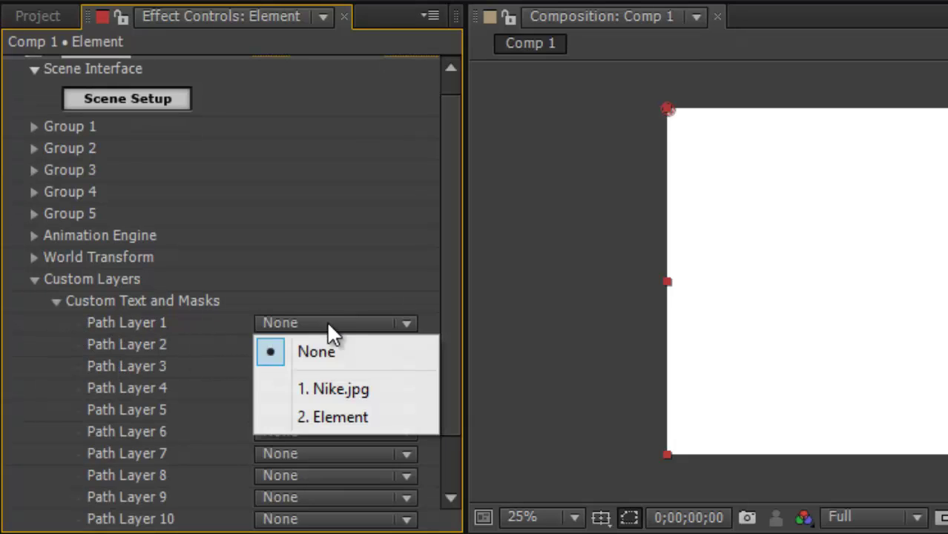
click(363, 391)
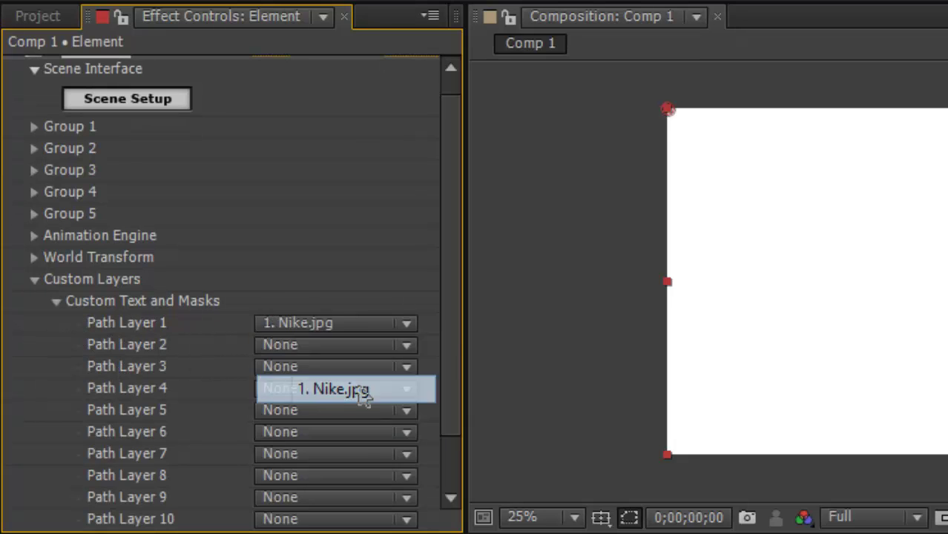
- Extrude the Nike paths in Element's Scene Setup and orbit the model in a maximized window
click(126, 104)
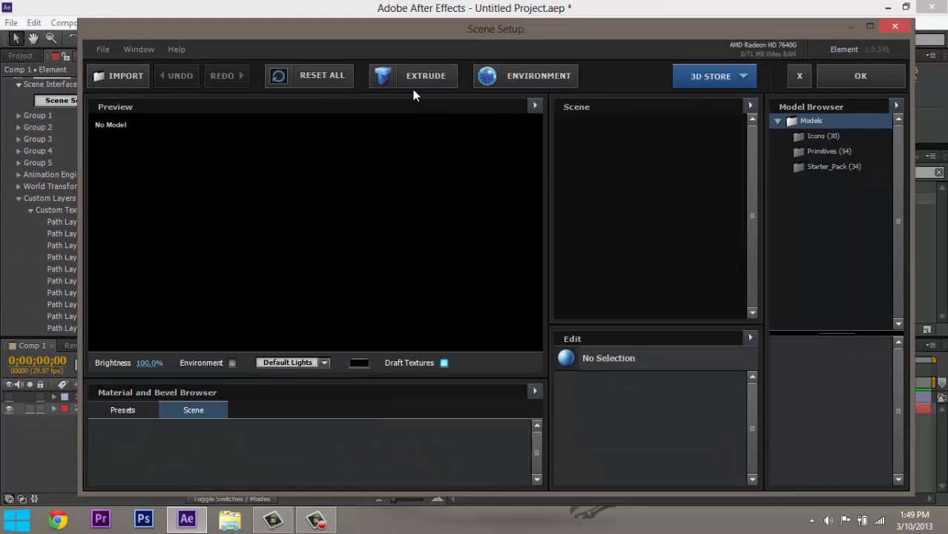
click(414, 82)
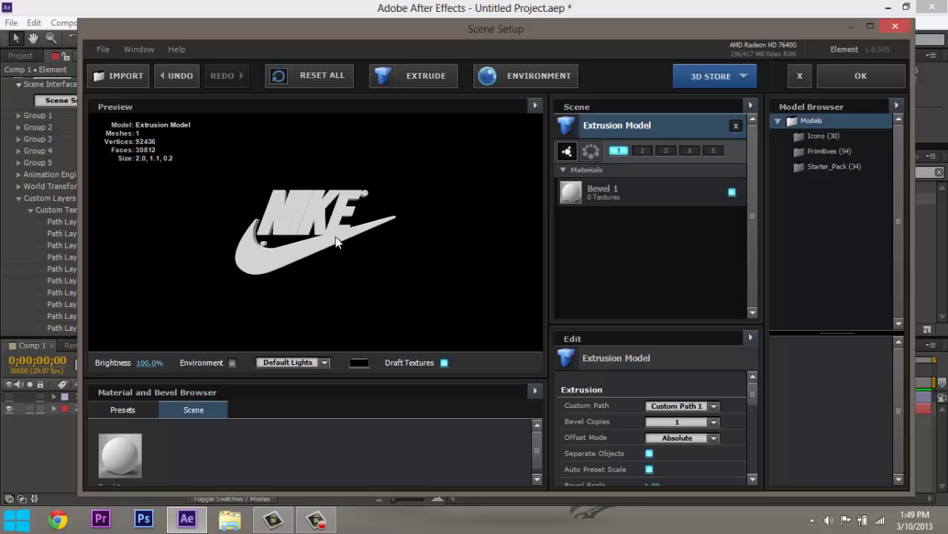
mouse_move(336, 243)
mouse_down()
mouse_move(358, 236)
mouse_move(410, 261)
mouse_move(392, 298)
mouse_move(324, 250)
mouse_up()
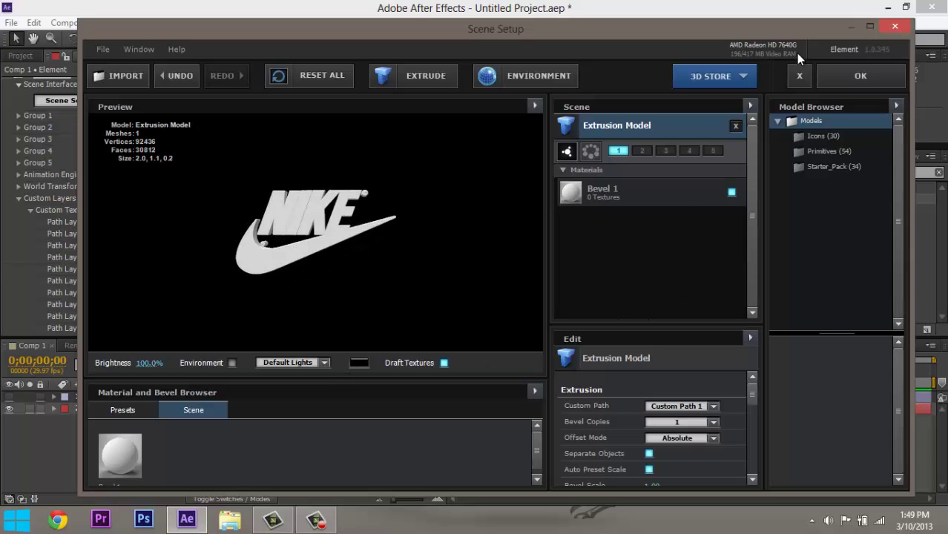
click(868, 27)
drag(248, 109, 222, 245)
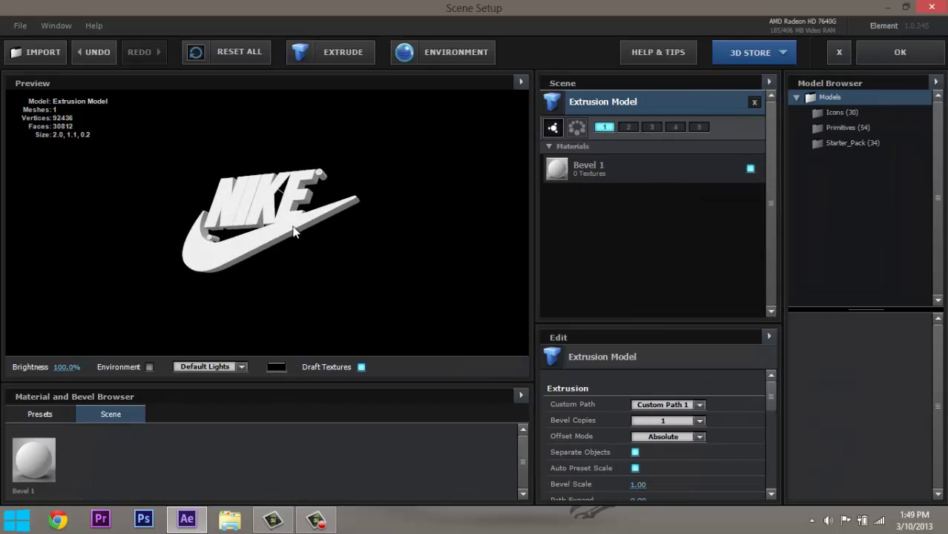
- Apply the Gold_Basic material preset to the Nike extrusion and orbit to check it
click(52, 416)
scroll(245, 453, down, 2)
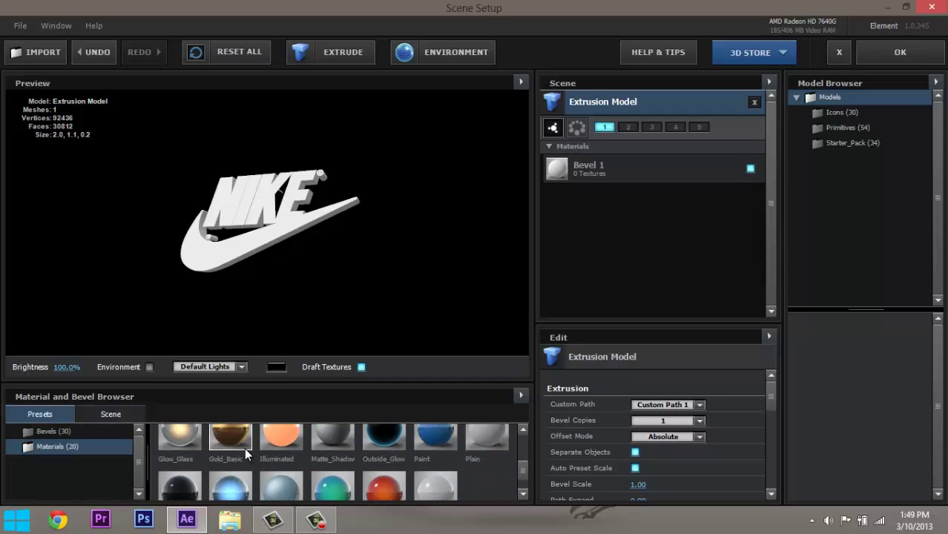
drag(247, 439, 632, 107)
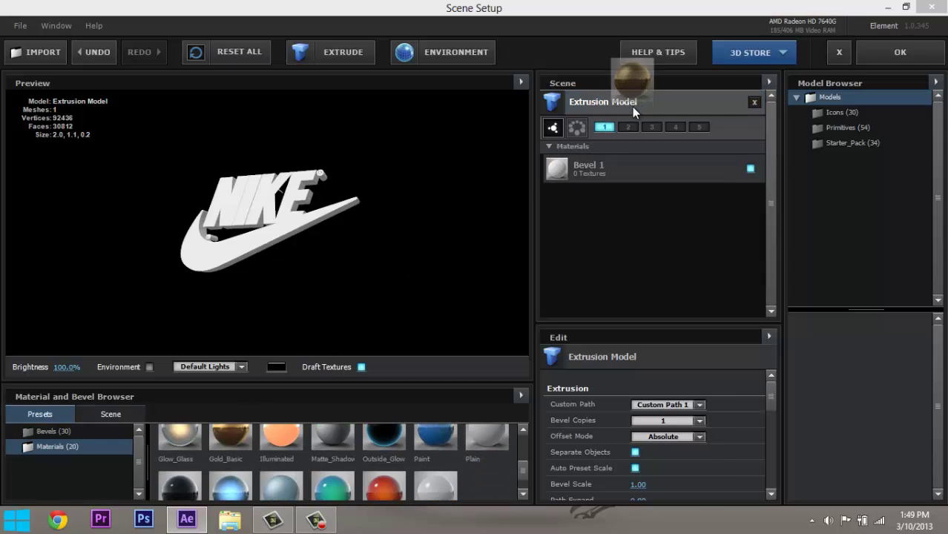
drag(407, 200, 436, 209)
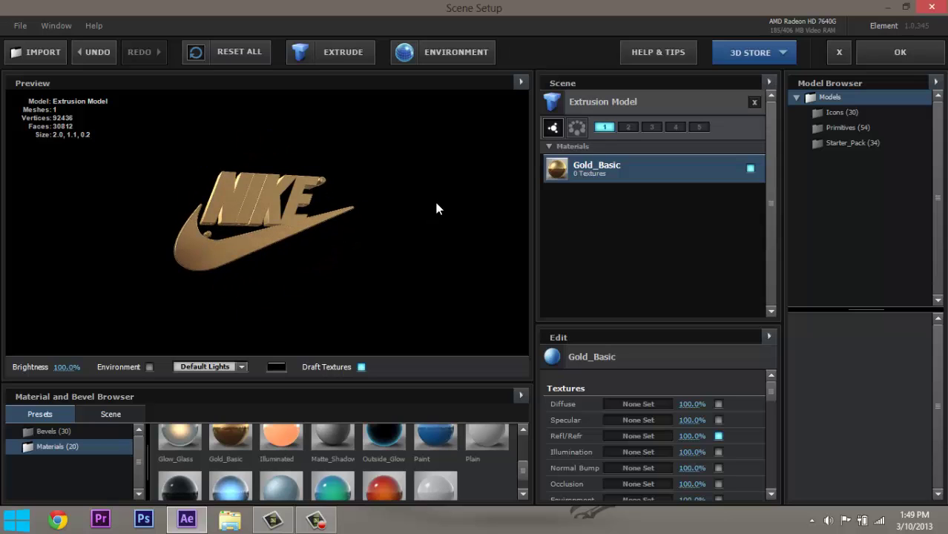
- Apply the Bold bevel preset to the Nike model and orbit to inspect the bevel
click(75, 434)
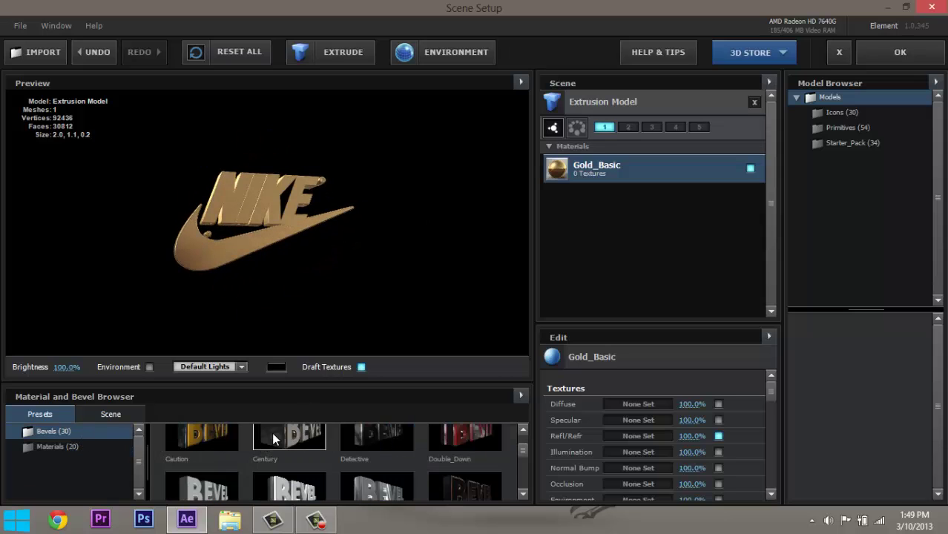
scroll(273, 440, down, 2)
scroll(273, 439, up, 2)
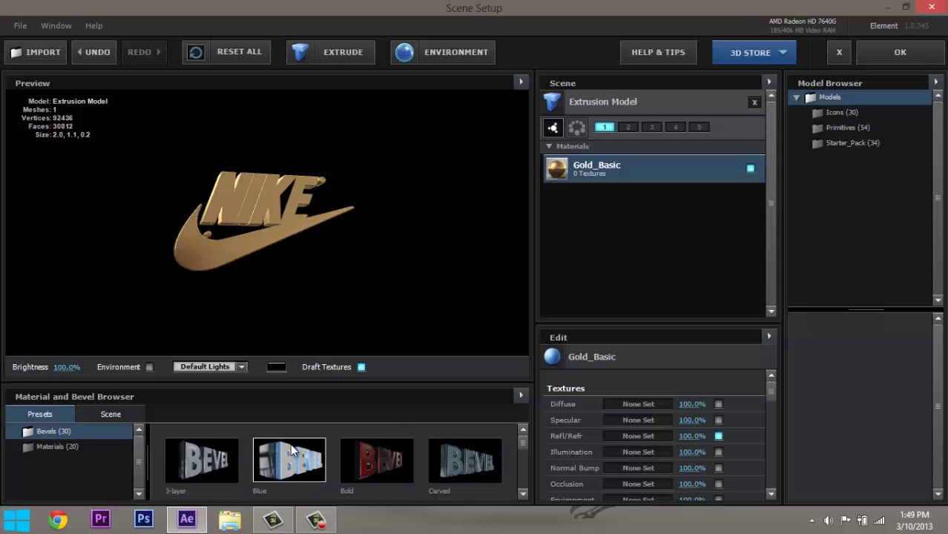
scroll(285, 445, down, 3)
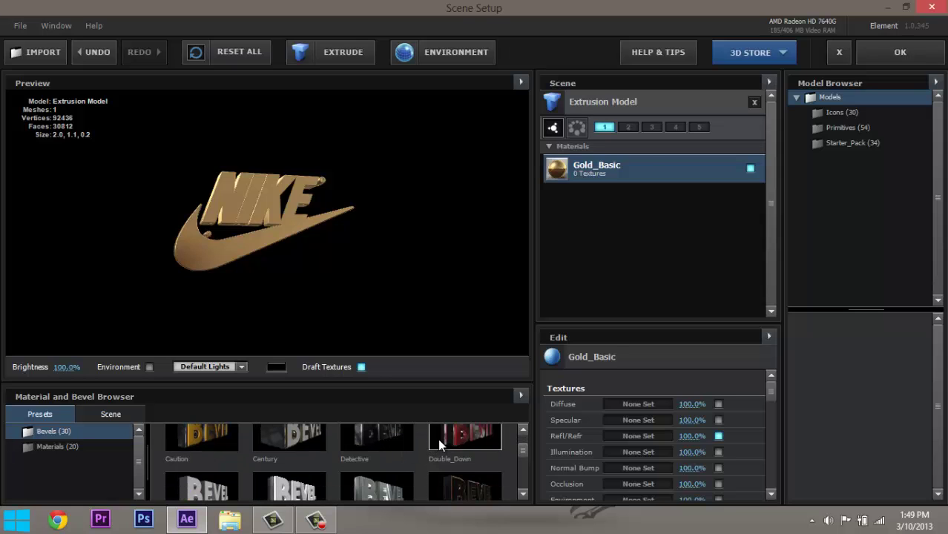
drag(438, 439, 624, 117)
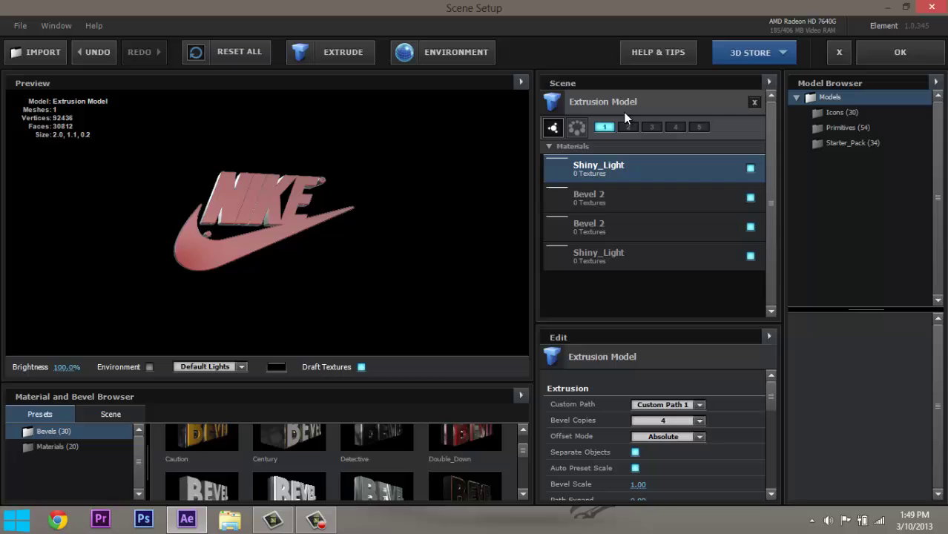
drag(304, 245, 325, 411)
scroll(416, 460, up, 3)
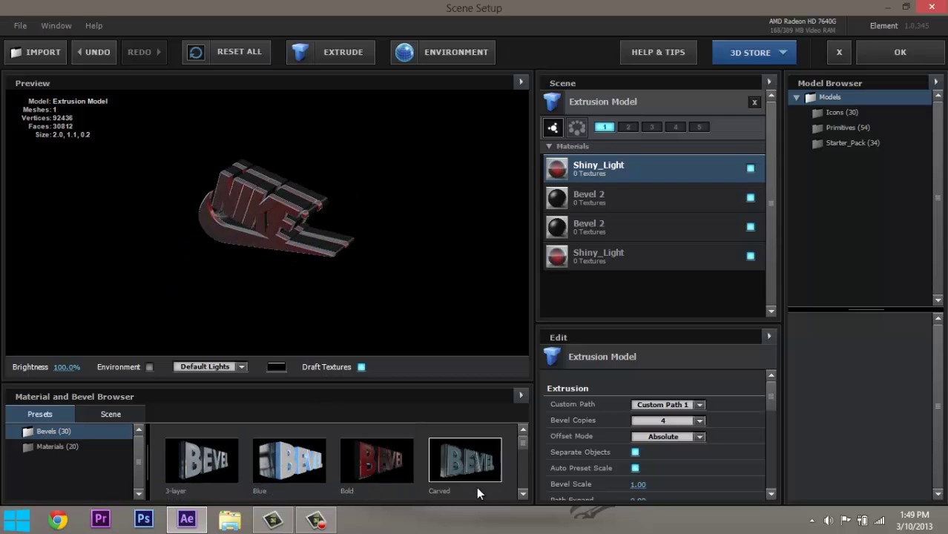
drag(379, 461, 632, 115)
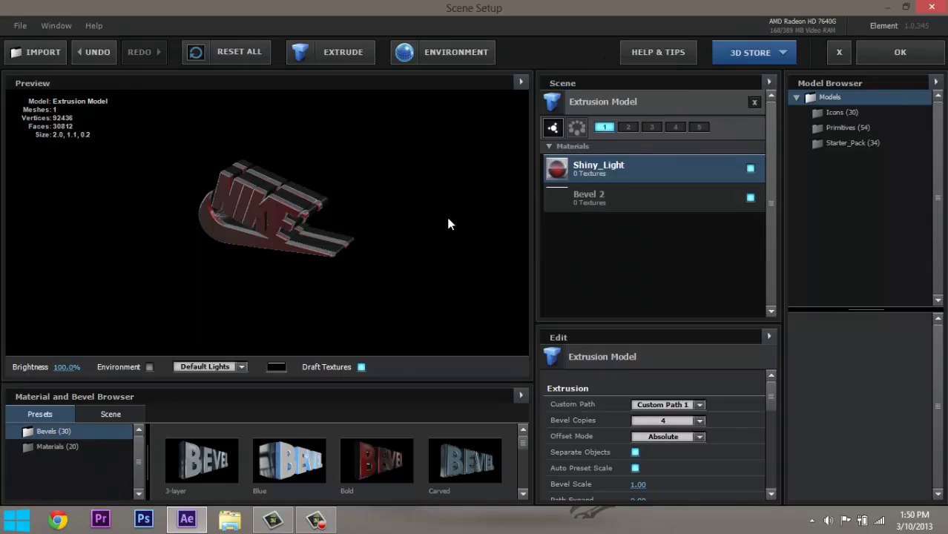
drag(443, 226, 434, 198)
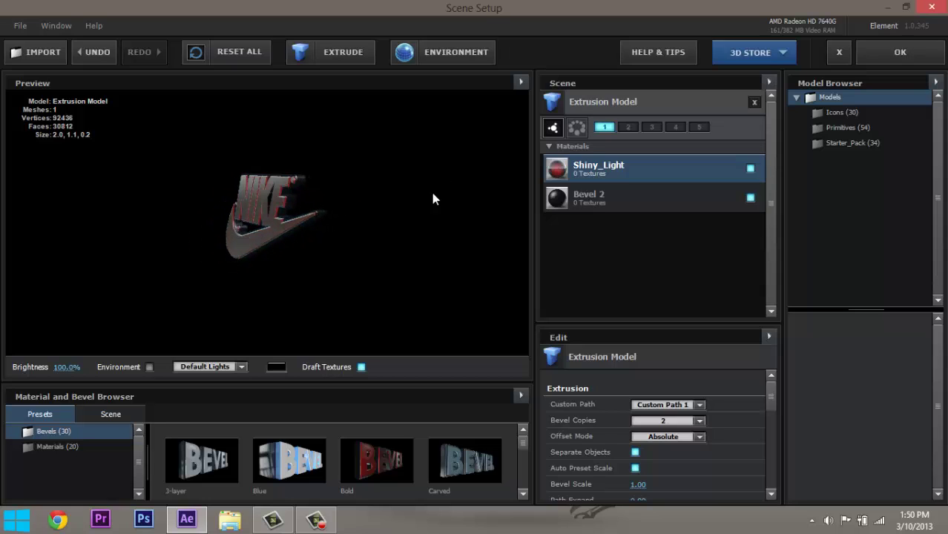
- Set Bevel 2's Extrude to 1.12 and Z Offset to -0.57, then orbit the preview
click(628, 194)
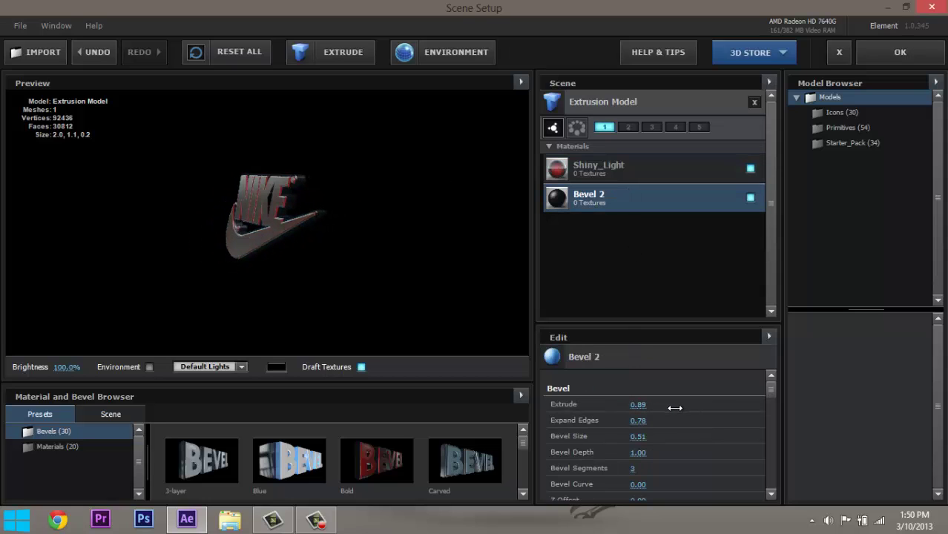
drag(674, 407, 649, 377)
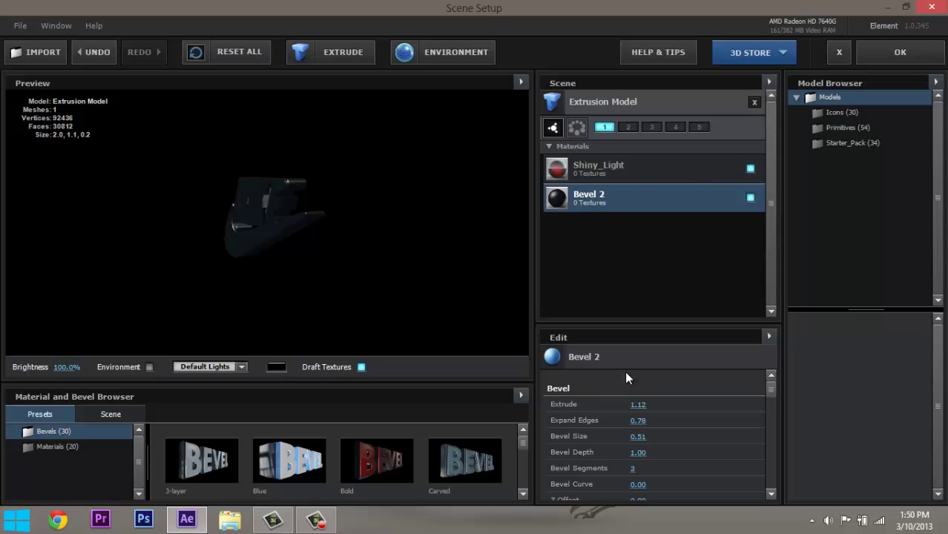
drag(768, 389, 775, 399)
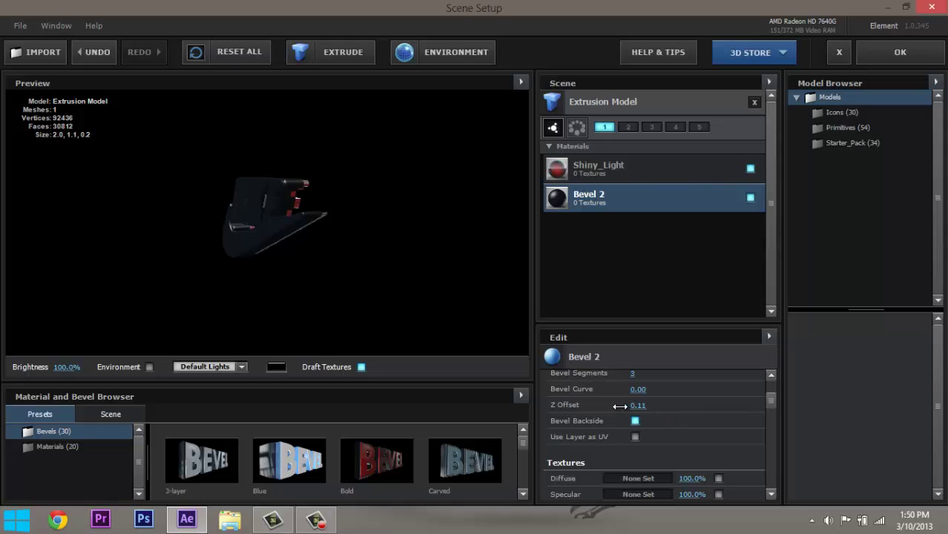
drag(609, 408, 602, 408)
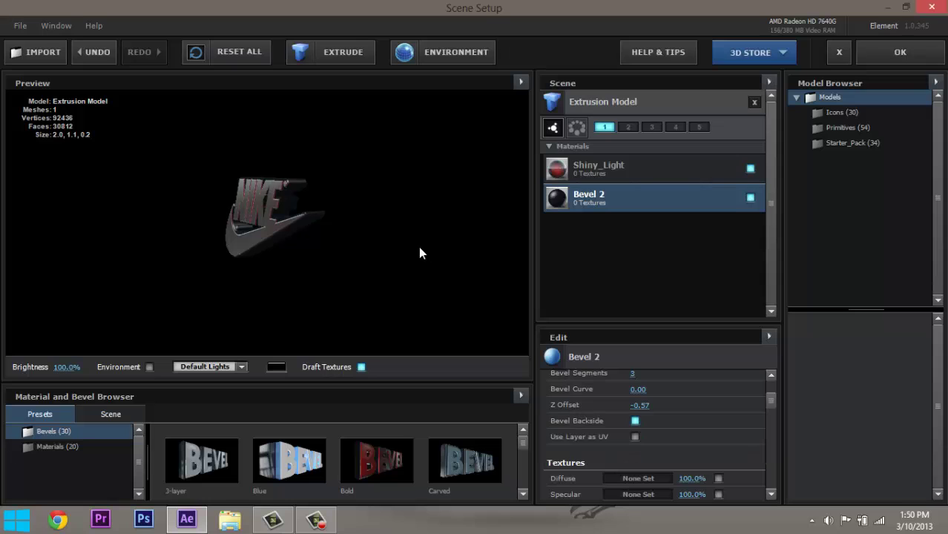
drag(419, 249, 524, 246)
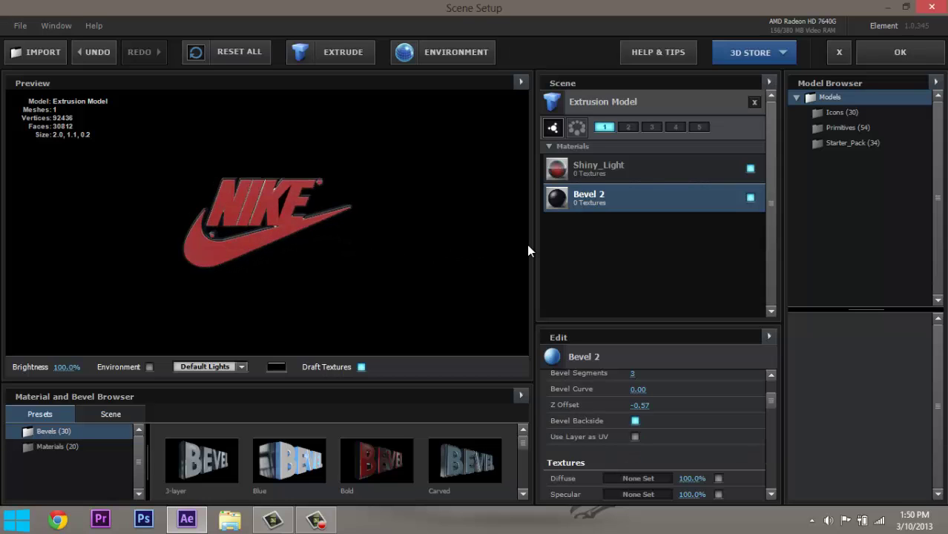
- Confirm the Scene Setup with OK and collapse the Custom Layers settings
click(898, 56)
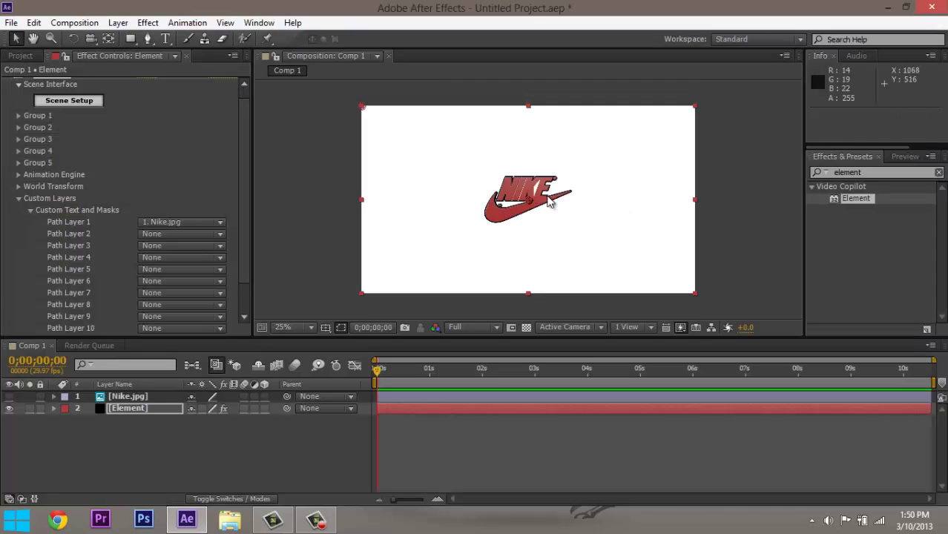
scroll(104, 119, up, 1)
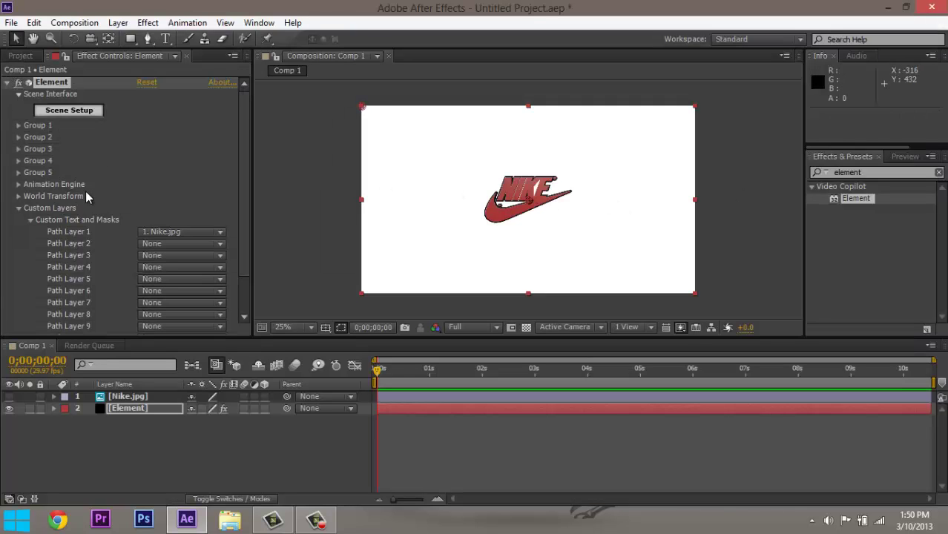
click(19, 209)
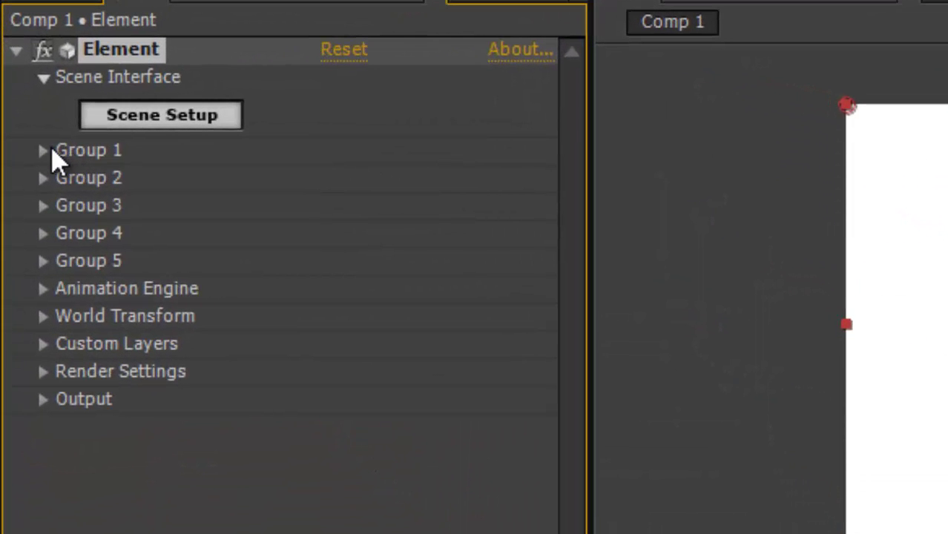
- Increase Group 1 Particle Look Size to 24.79 and zoom the viewer to 50%
click(20, 126)
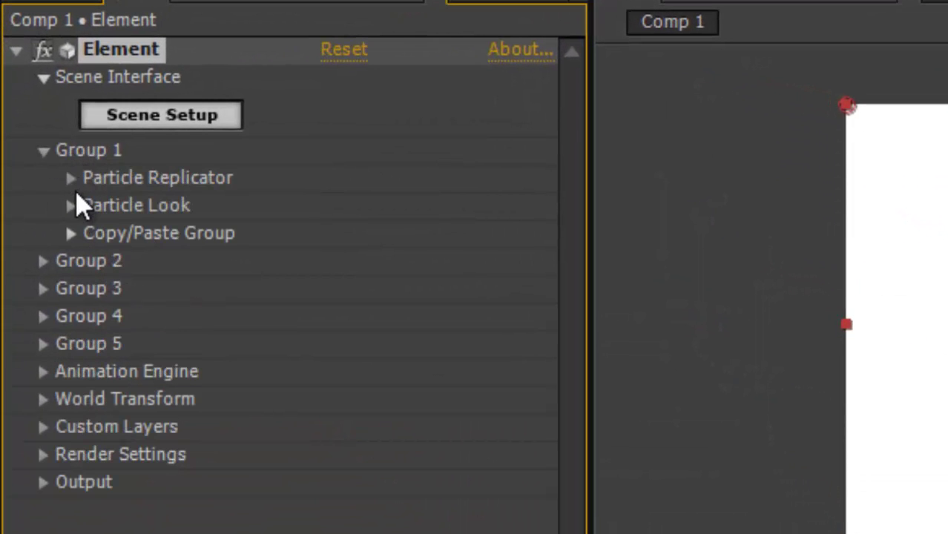
click(71, 205)
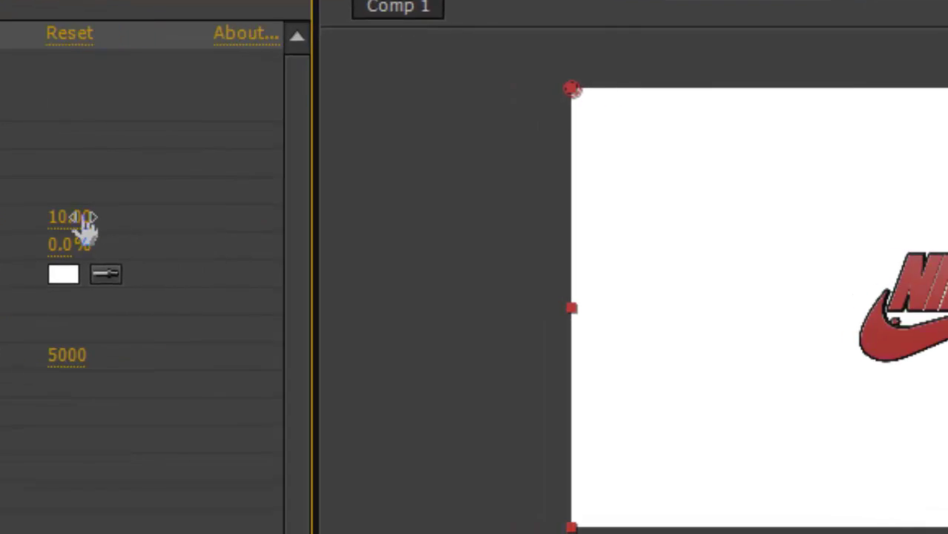
drag(365, 236, 409, 236)
drag(185, 144, 36, 148)
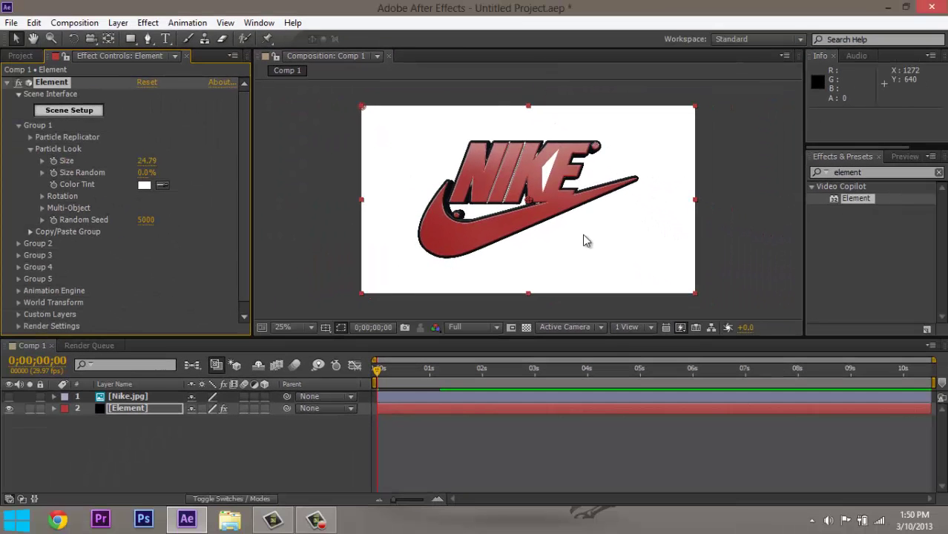
key(period)
key(period)
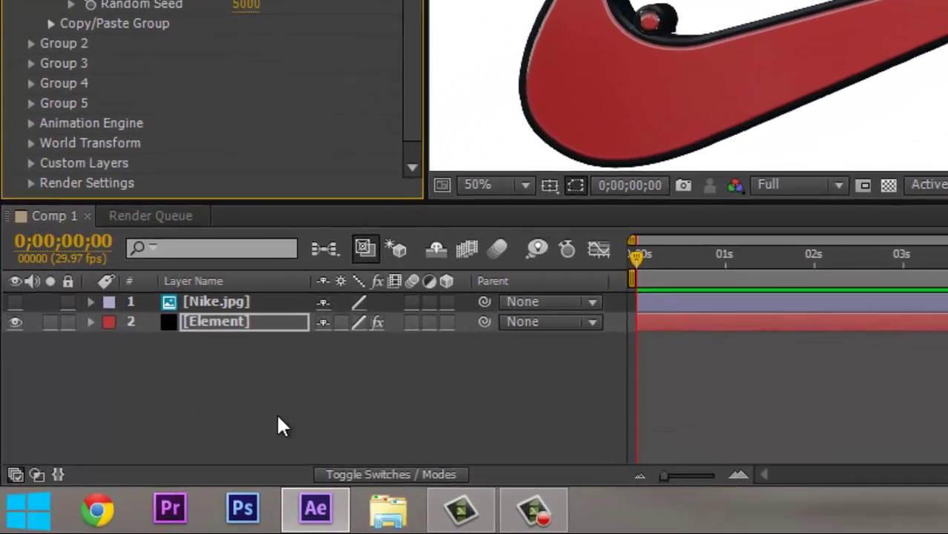
- Add a new Camera 1 layer to Comp 1 with the default camera settings
right_click(164, 463)
mouse_move(258, 318)
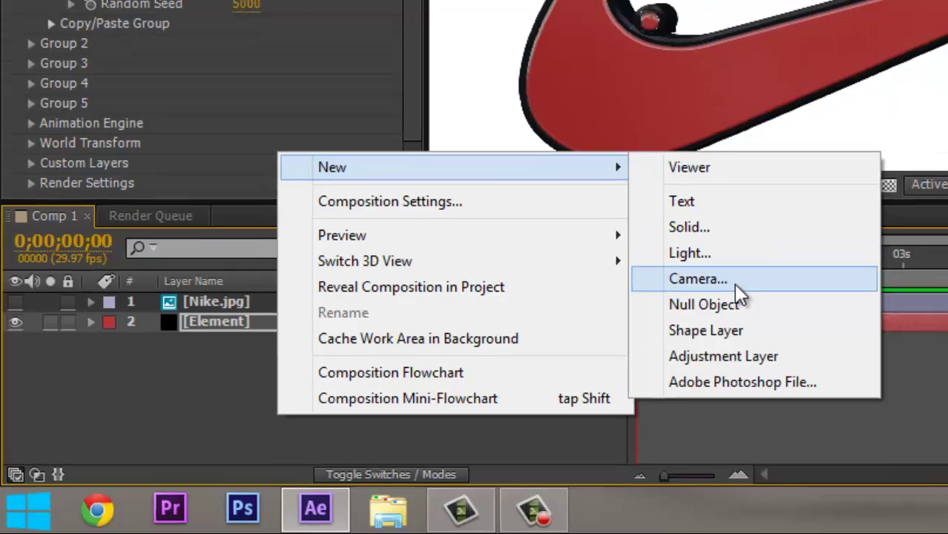
click(731, 272)
click(806, 359)
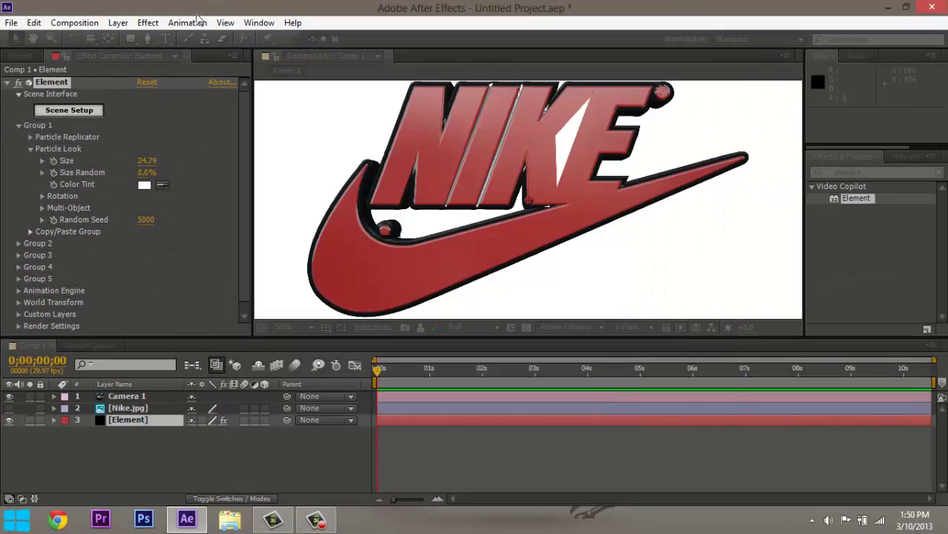
- Orbit Camera 1 with the Unified Camera Tool so the extruded Nike logo appears tilted
click(96, 41)
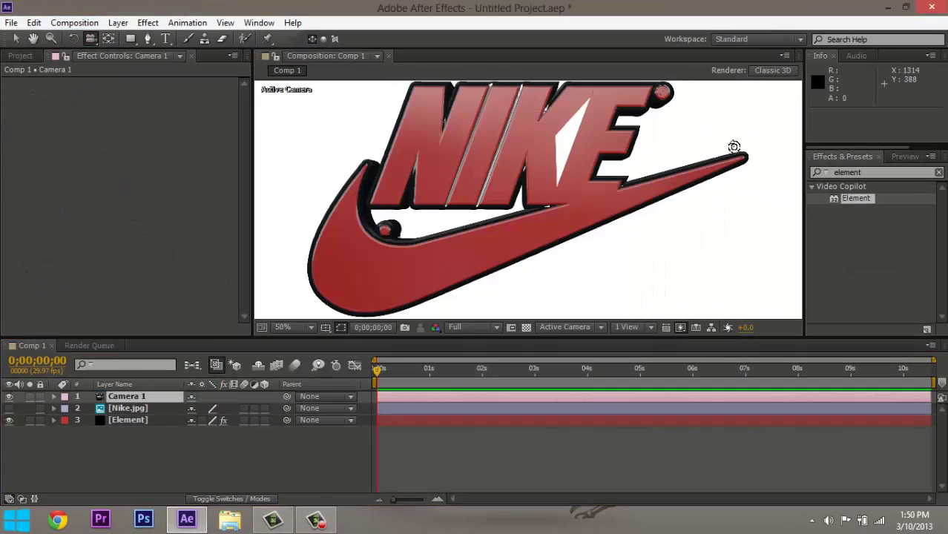
drag(735, 146, 535, 261)
scroll(569, 195, down, 1)
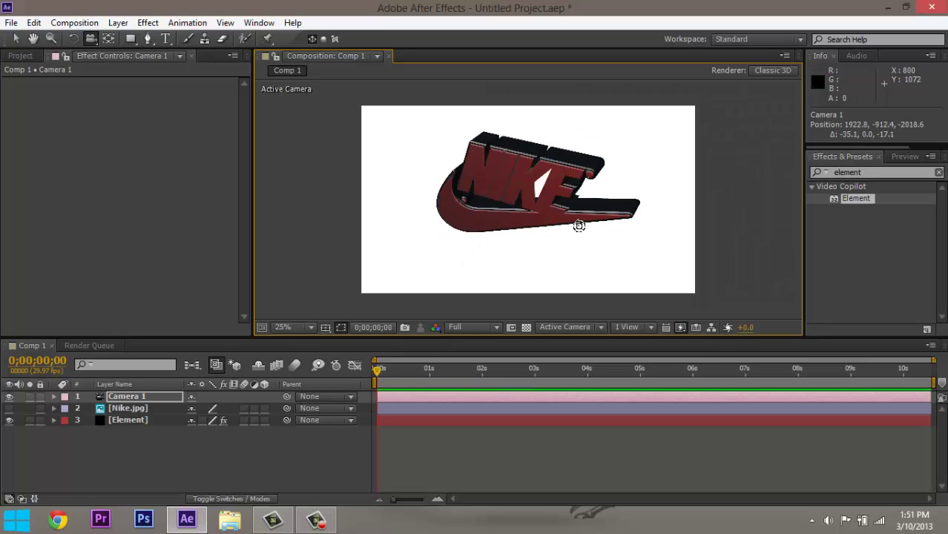
drag(579, 226, 555, 227)
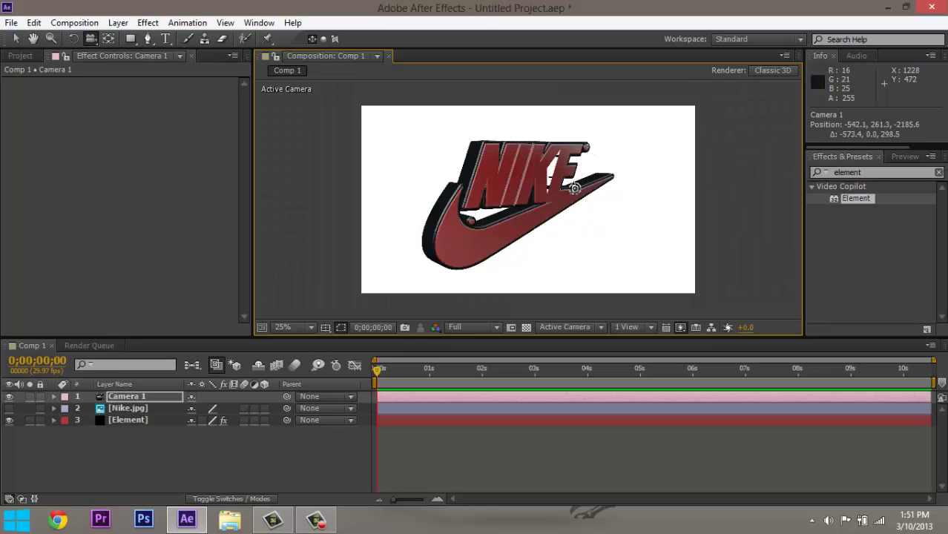
drag(585, 195, 585, 163)
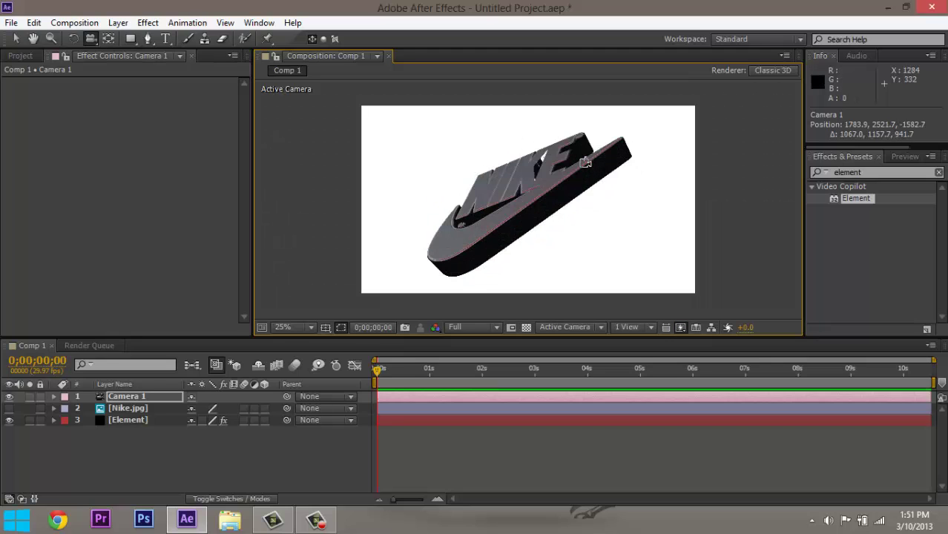